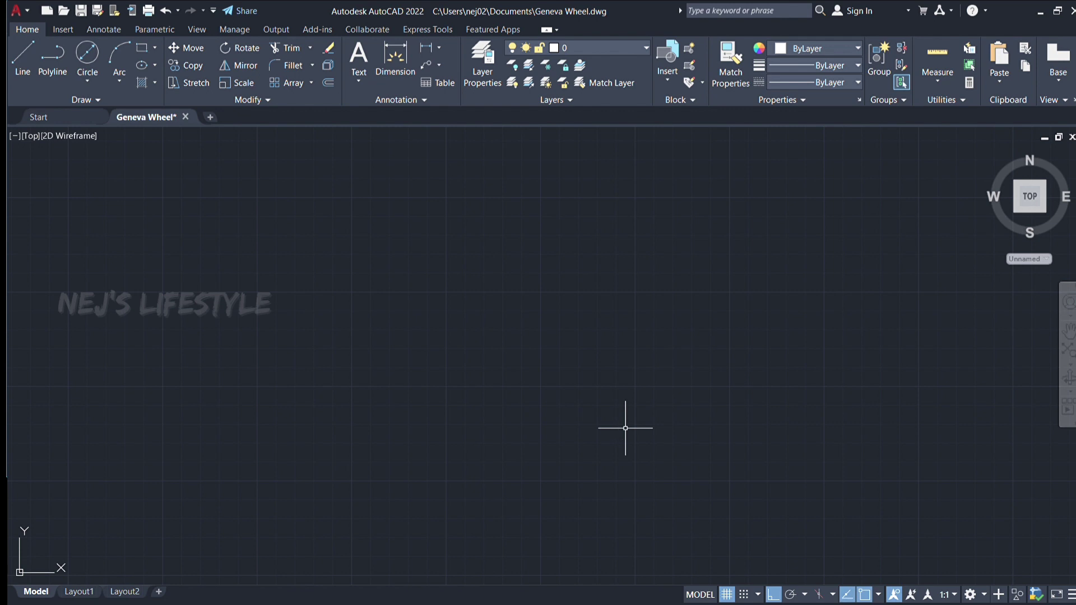
Step: Accept the World option of UCS so the coordinate system returns to WCS
key(Return)
Step: Zoom near the origin and draw the large outer circle by centre and radius
click(625, 428)
scroll(689, 375, down, 1)
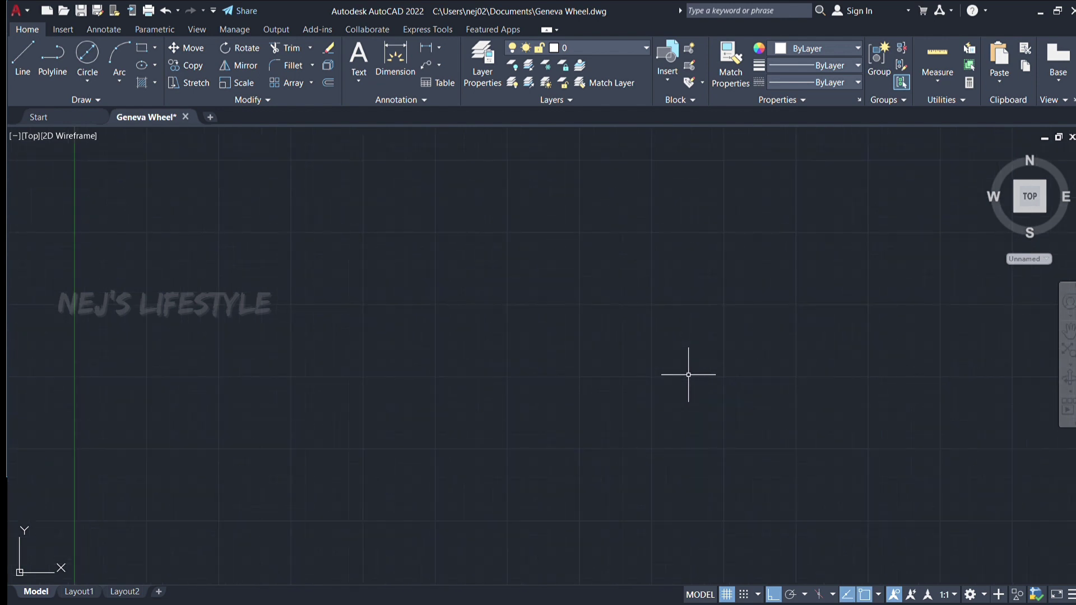
scroll(688, 375, down, 1)
scroll(689, 374, down, 1)
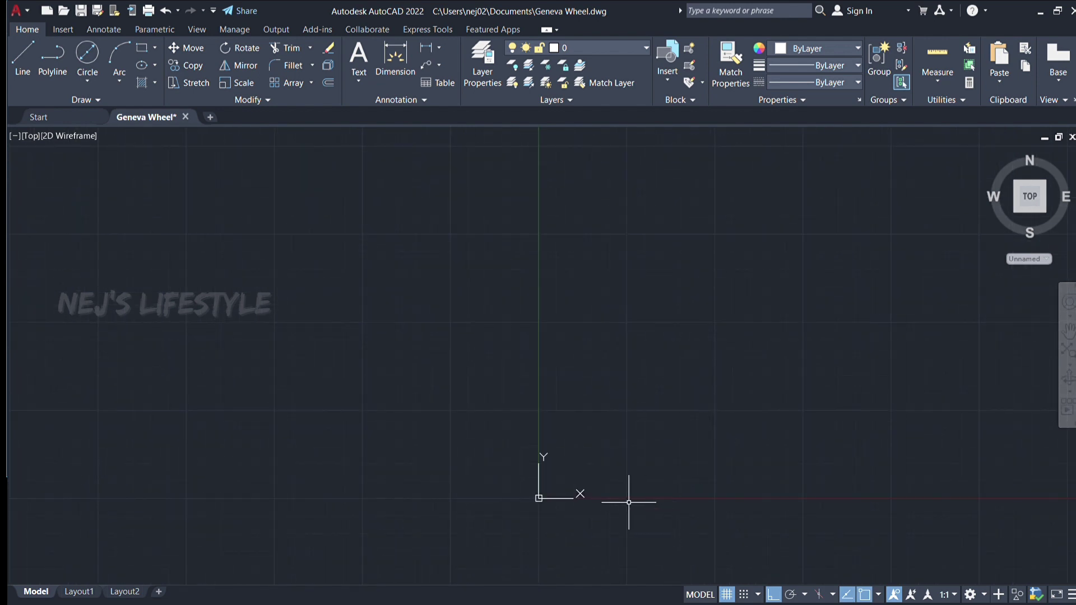
scroll(572, 533, up, 2)
scroll(454, 374, up, 2)
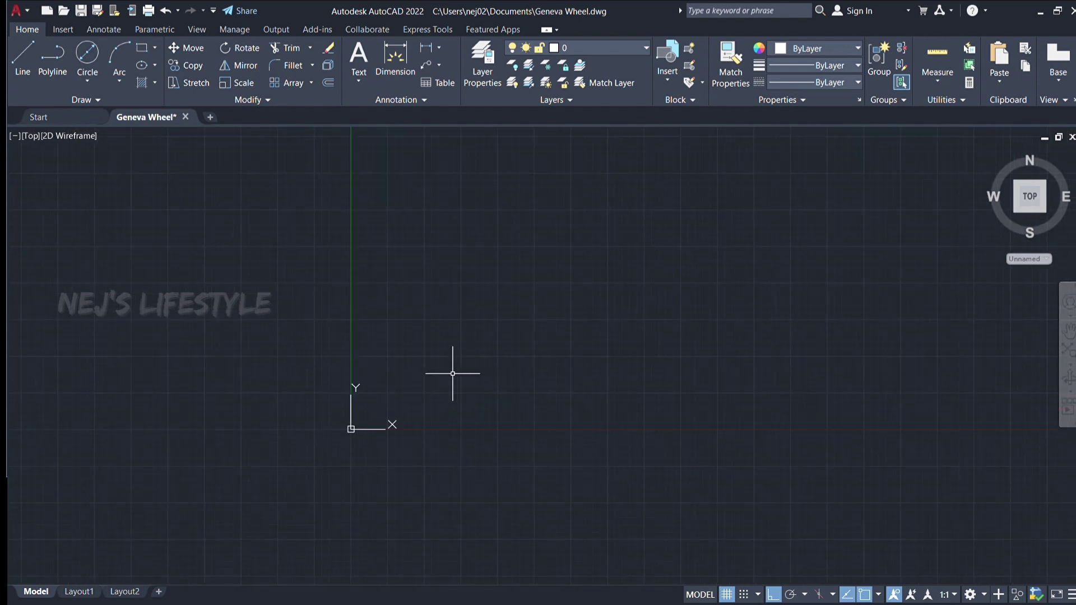
scroll(449, 362, up, 2)
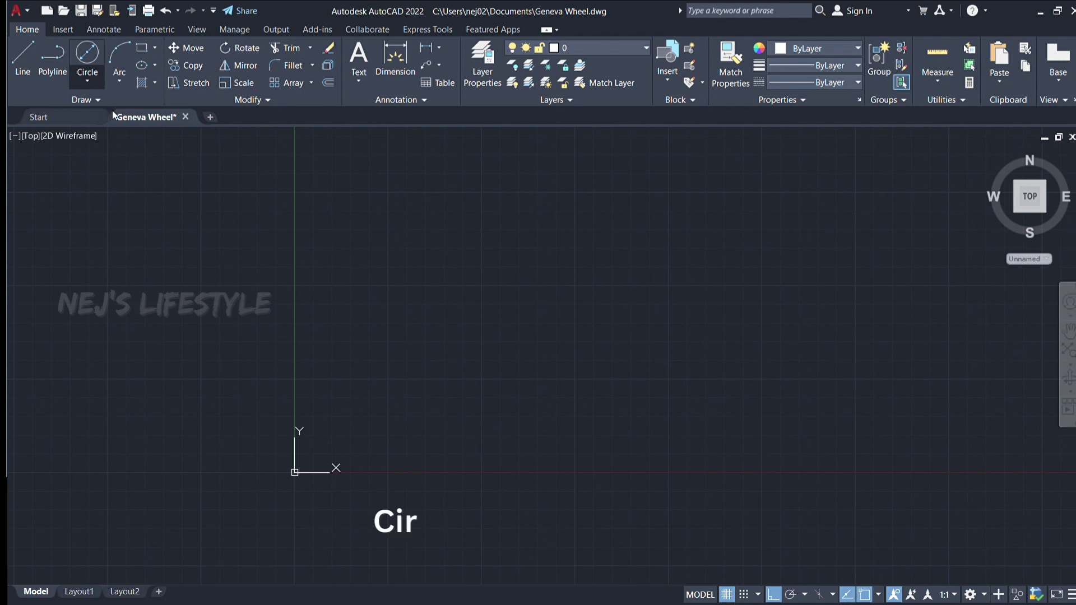
click(405, 370)
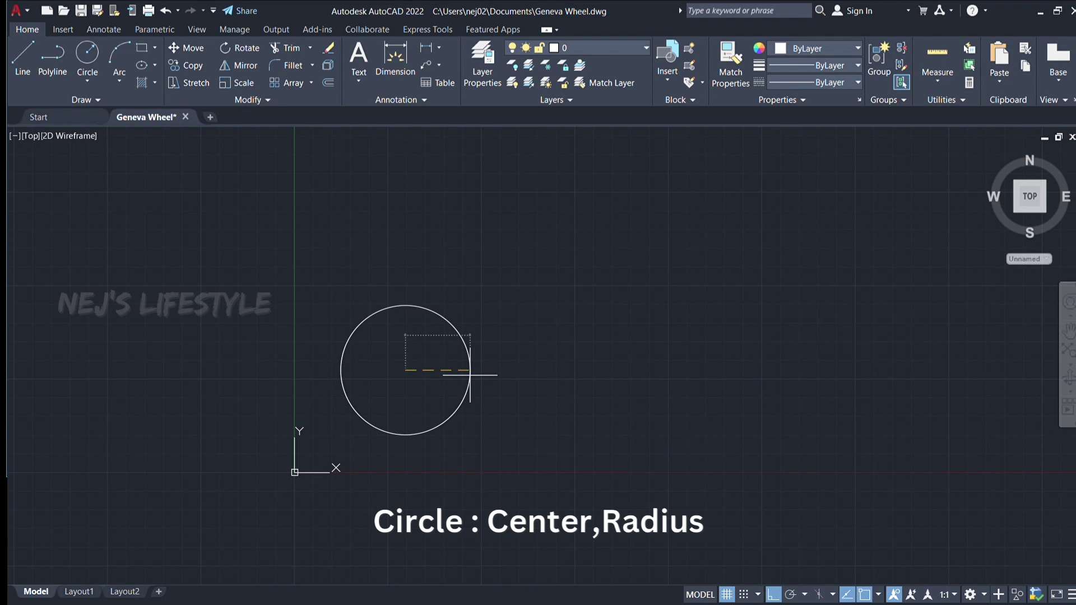
key(Return)
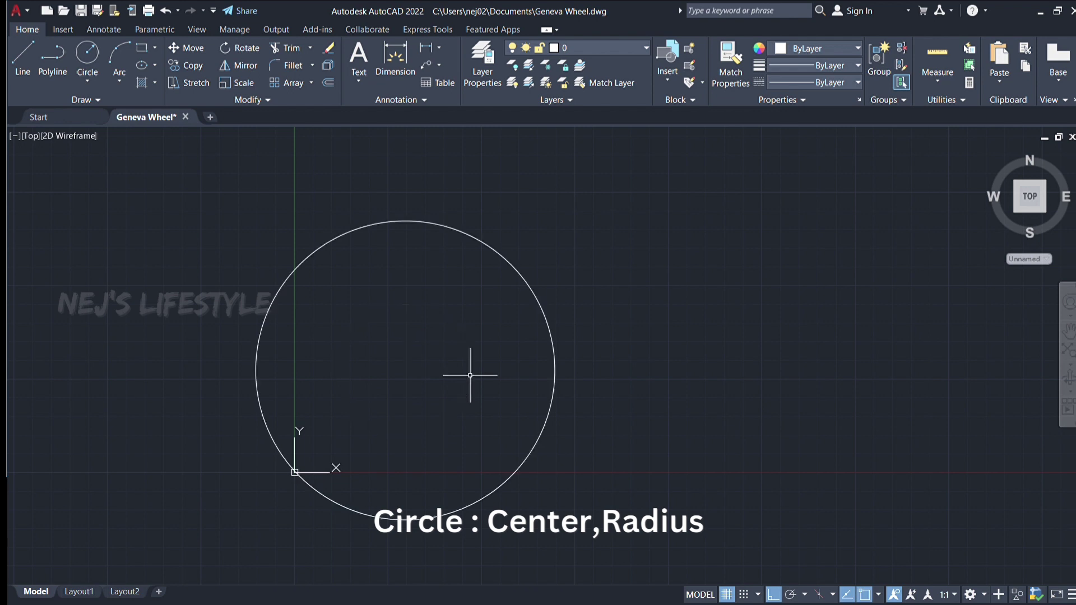
Step: Move the outer circle up and right by dragging its centre grip with Ortho off
click(531, 292)
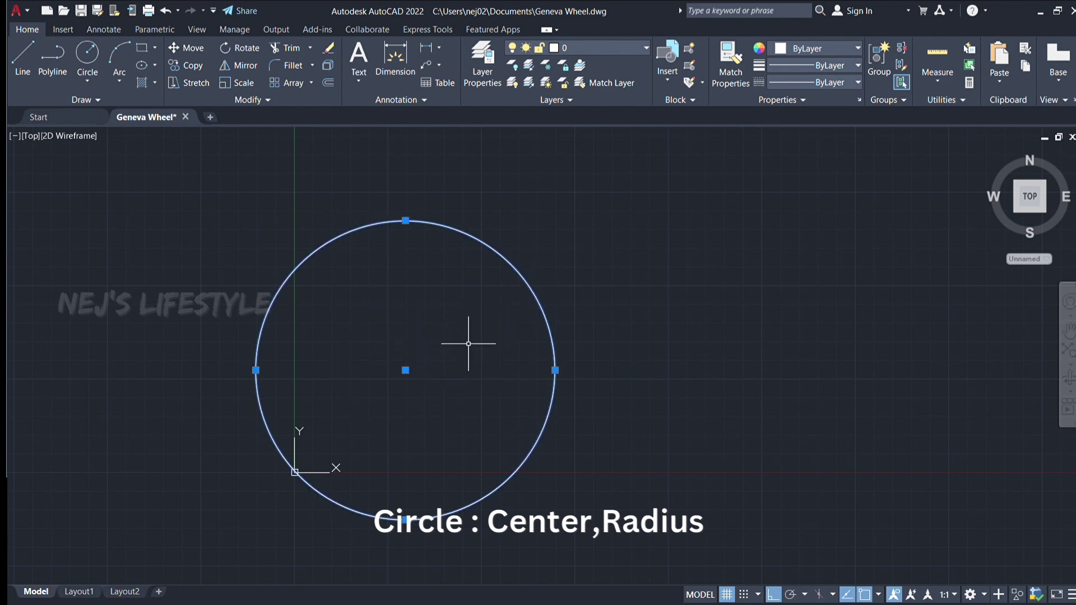
click(405, 370)
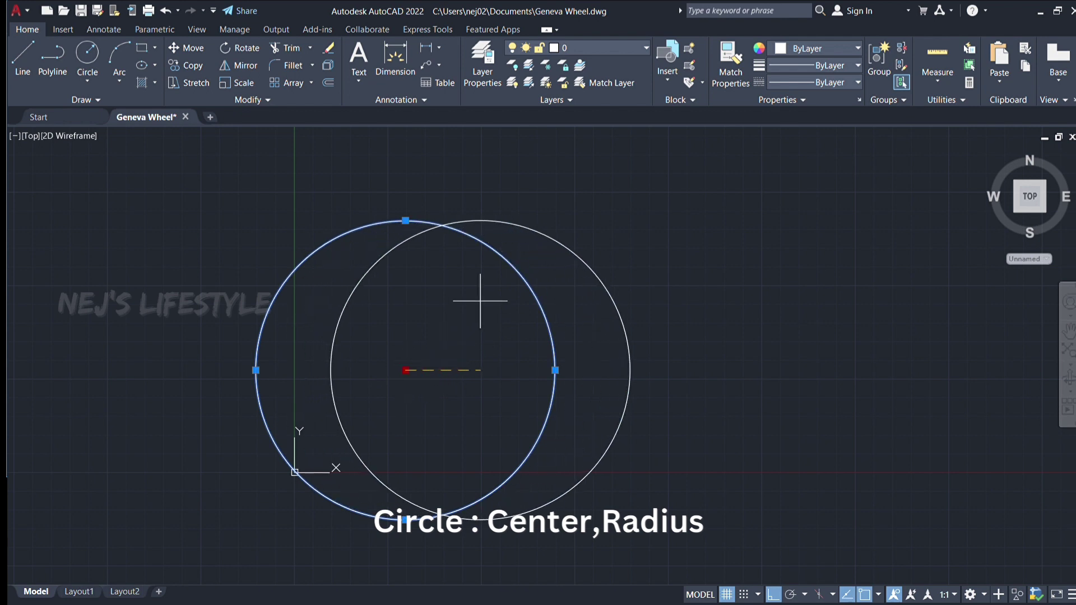
key(F8)
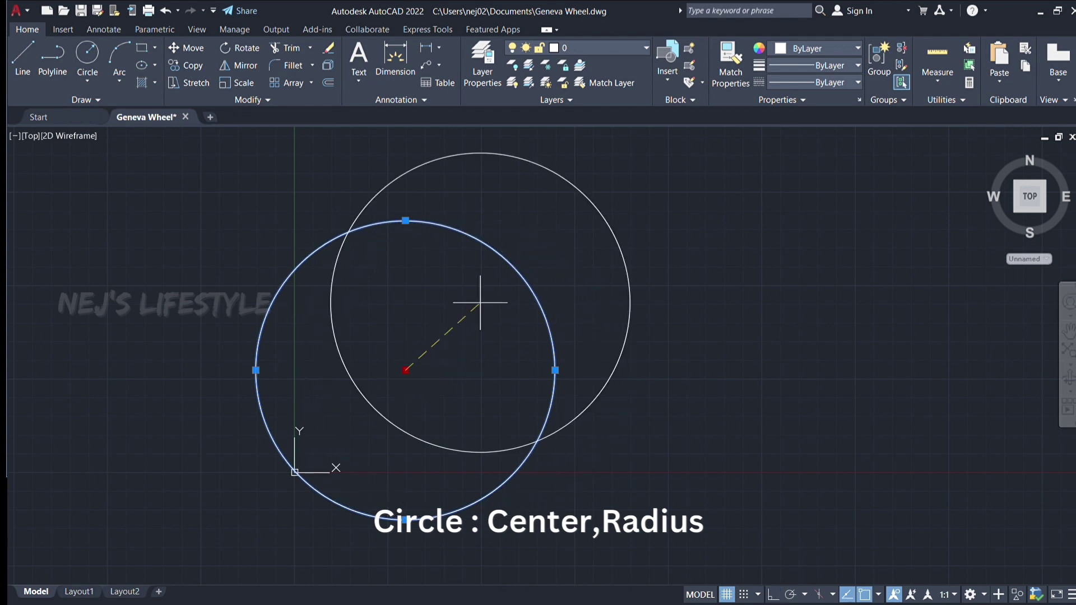
click(480, 303)
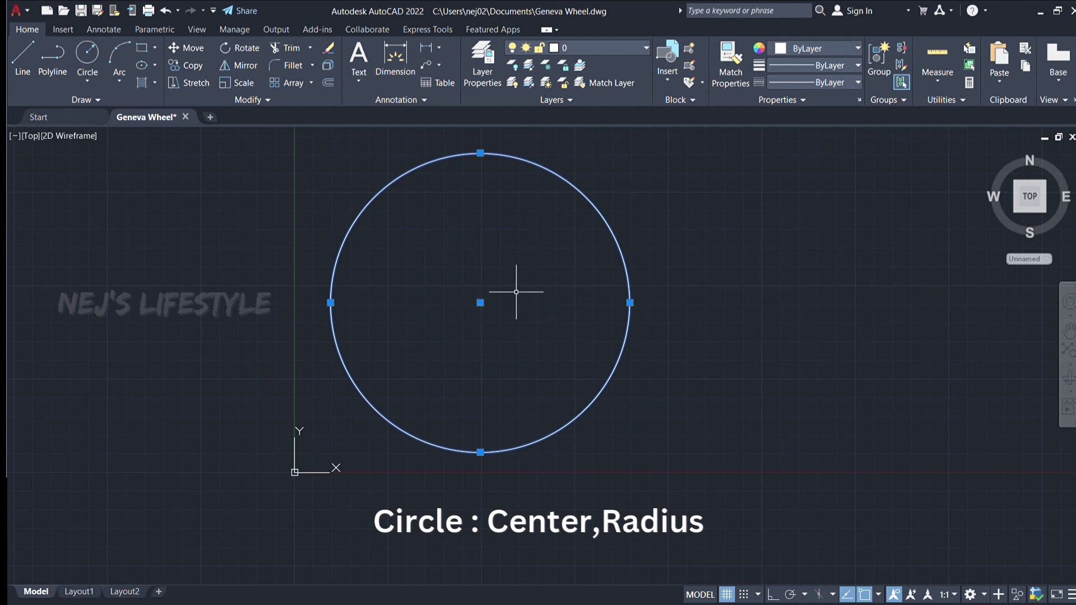
key(Escape)
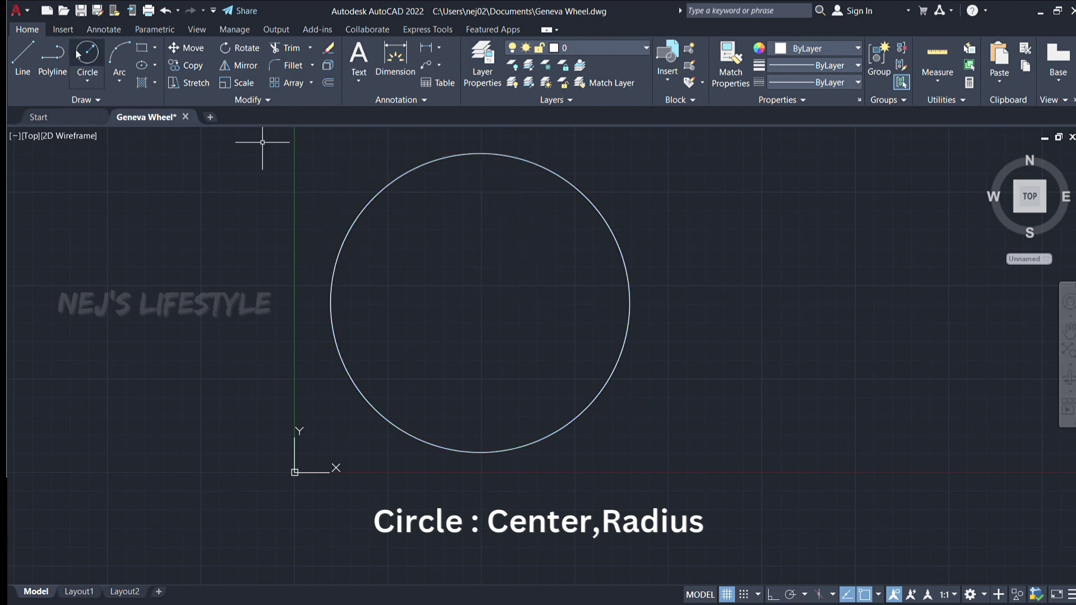
Step: Draw a radius-5 circle and a larger medium circle, both centred on the outer circle's centre
click(98, 62)
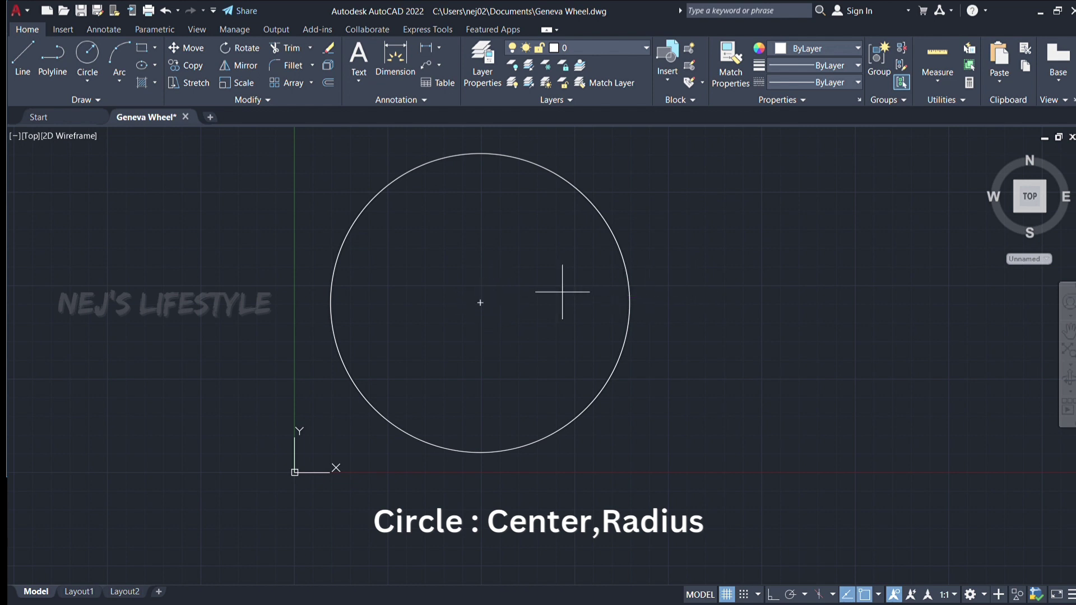
click(480, 303)
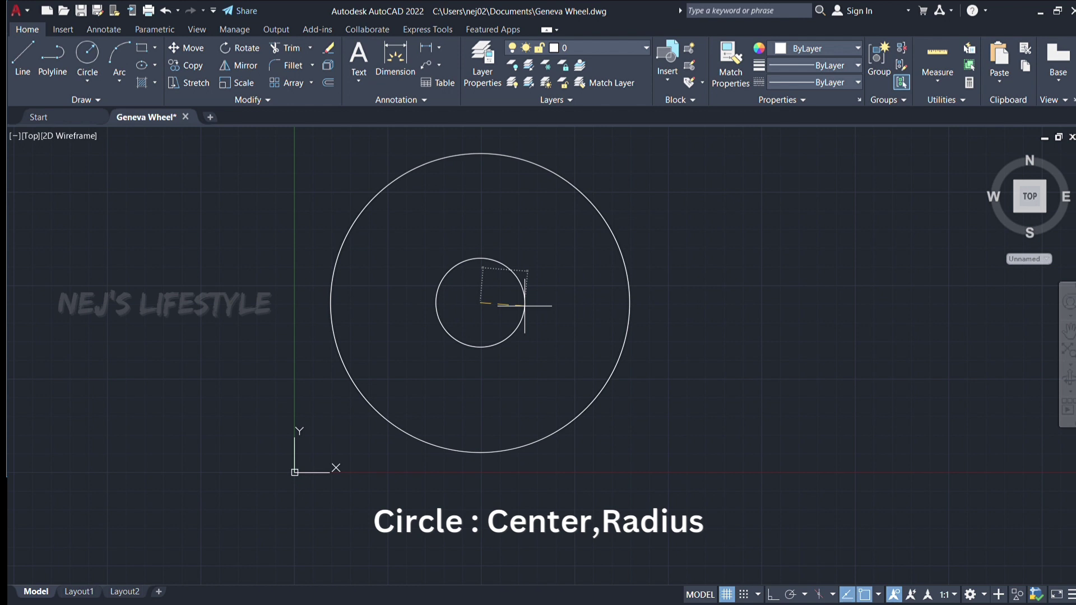
text(5)
key(Return)
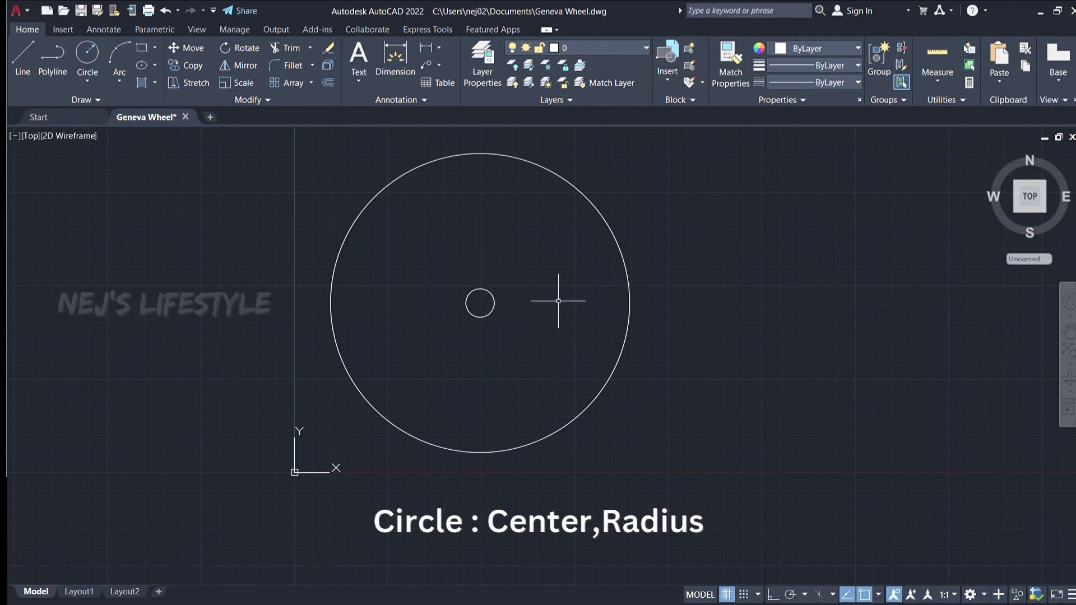
key(F8)
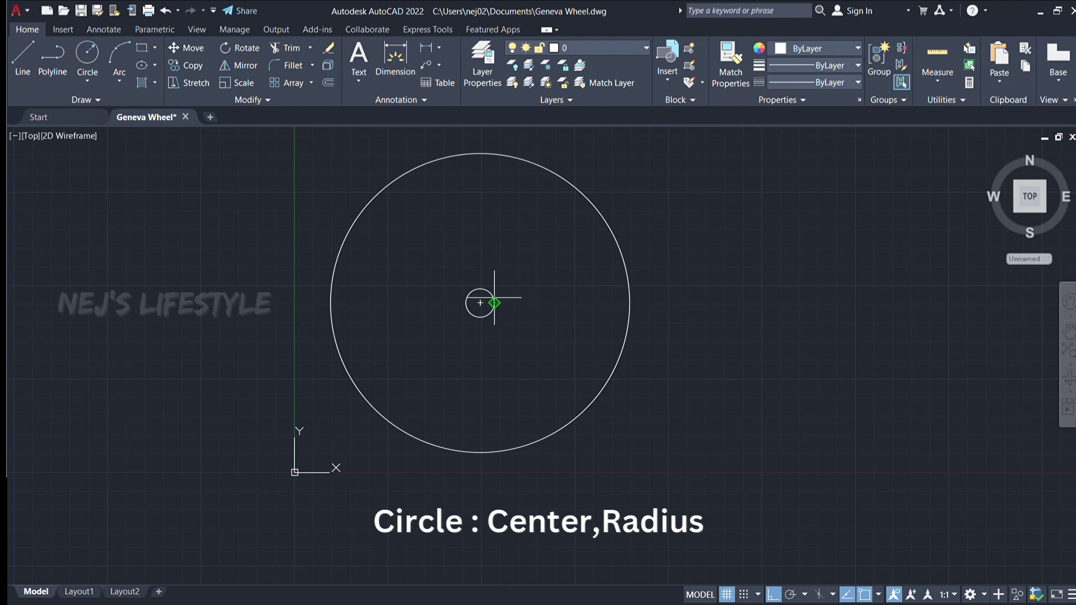
click(480, 302)
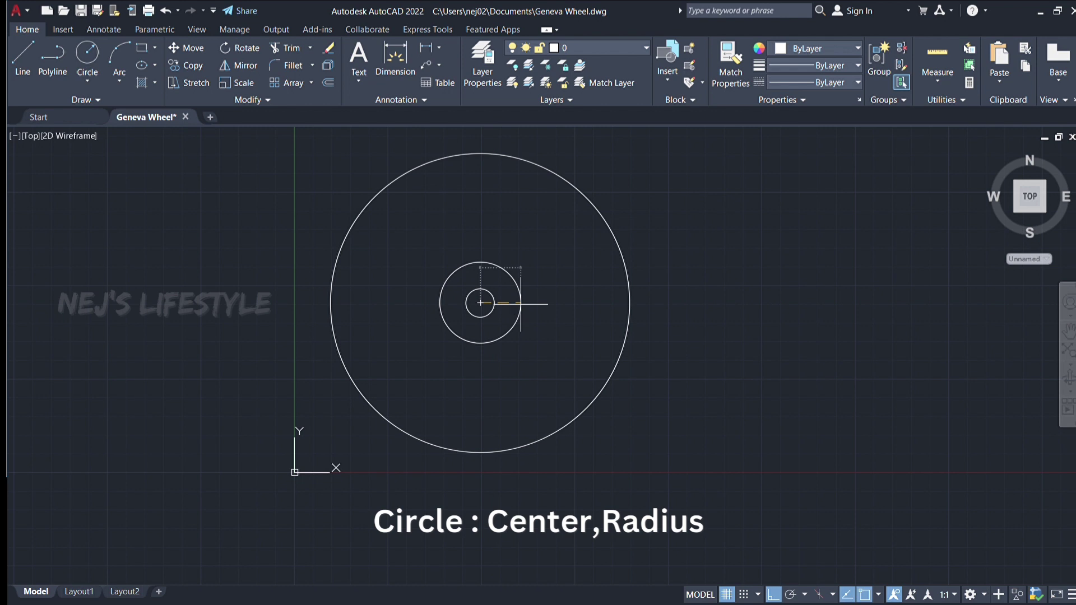
key(Return)
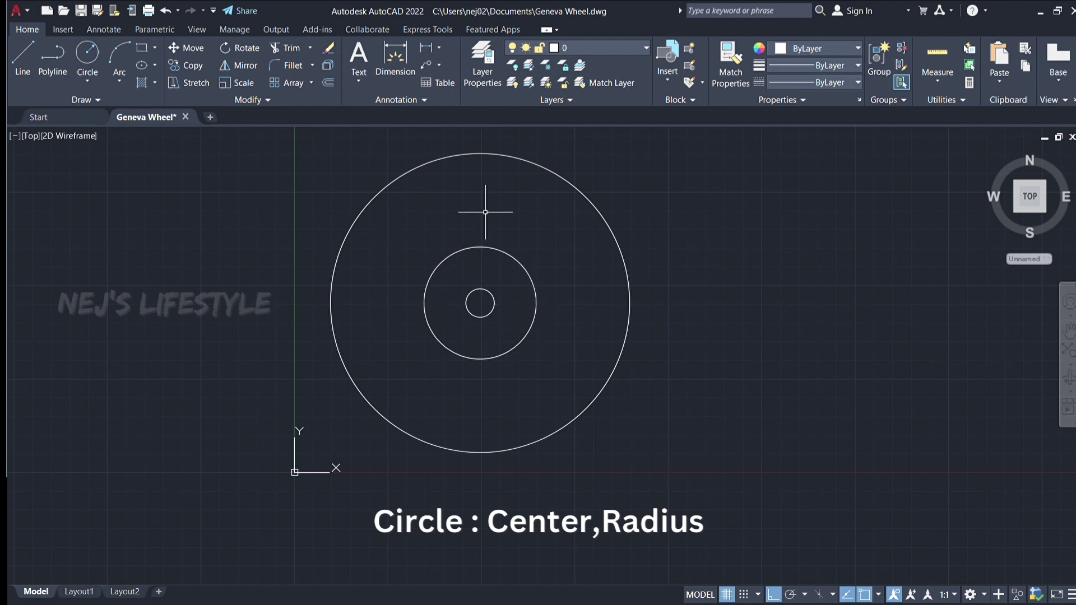
click(521, 264)
Step: Move the medium circle right onto the outer rim and the small circle straight up
text(mo)
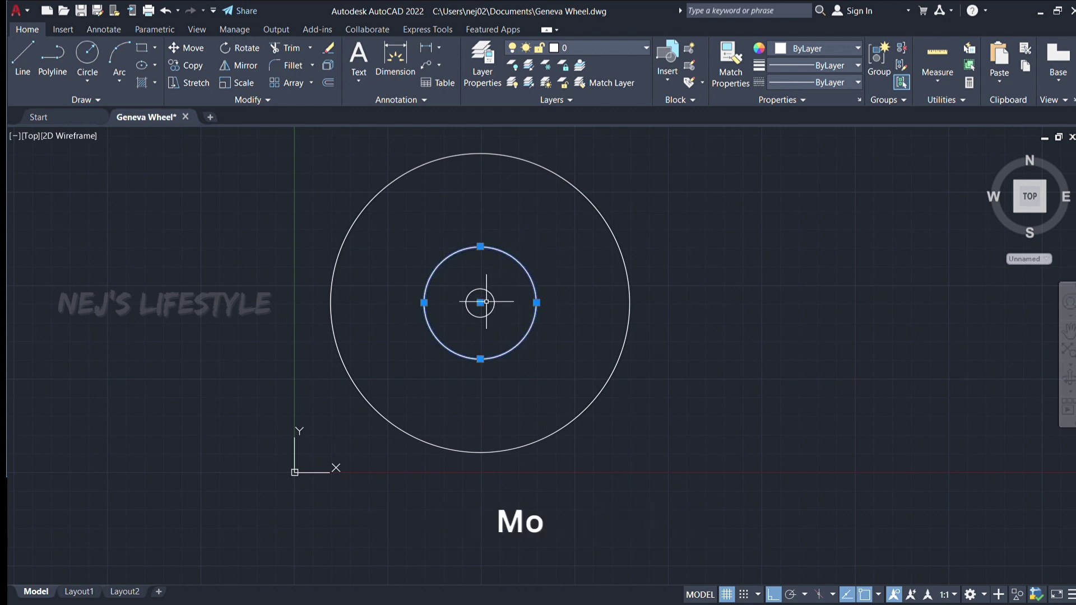
text(ve)
key(Return)
click(481, 302)
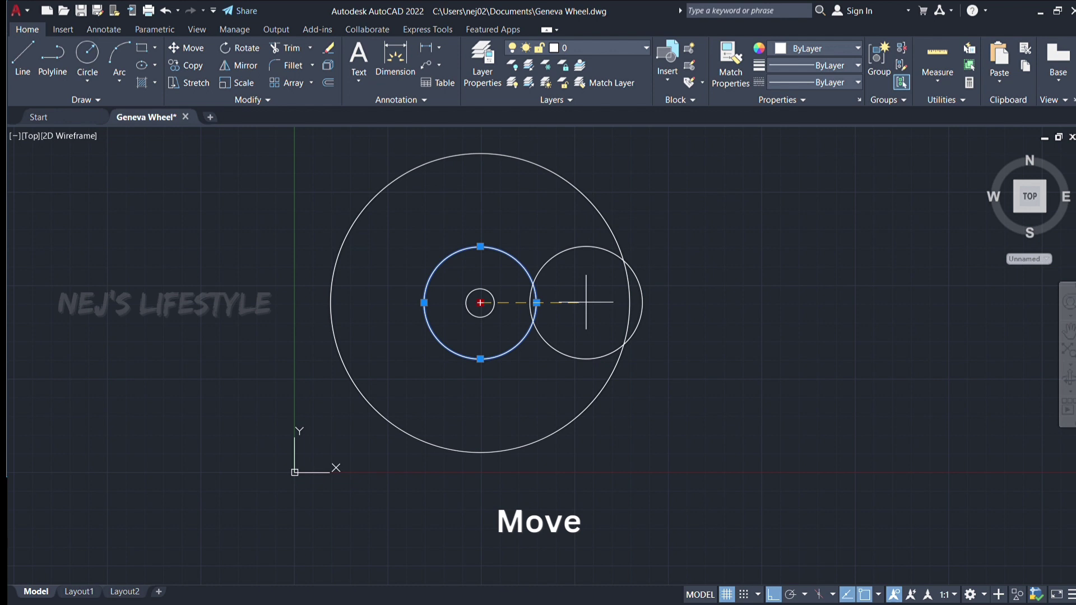
key(Return)
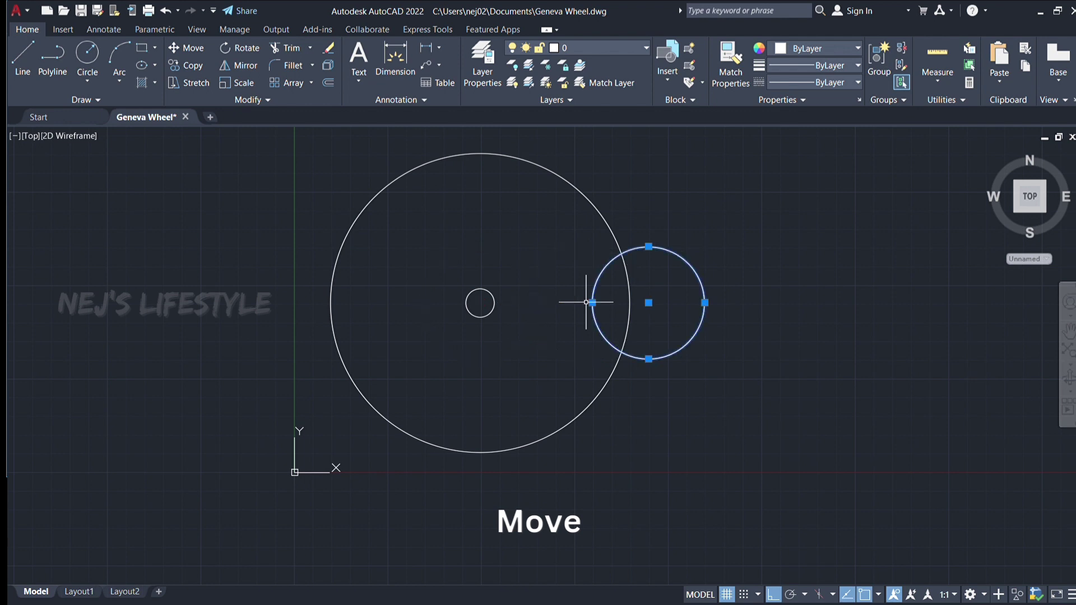
key(Escape)
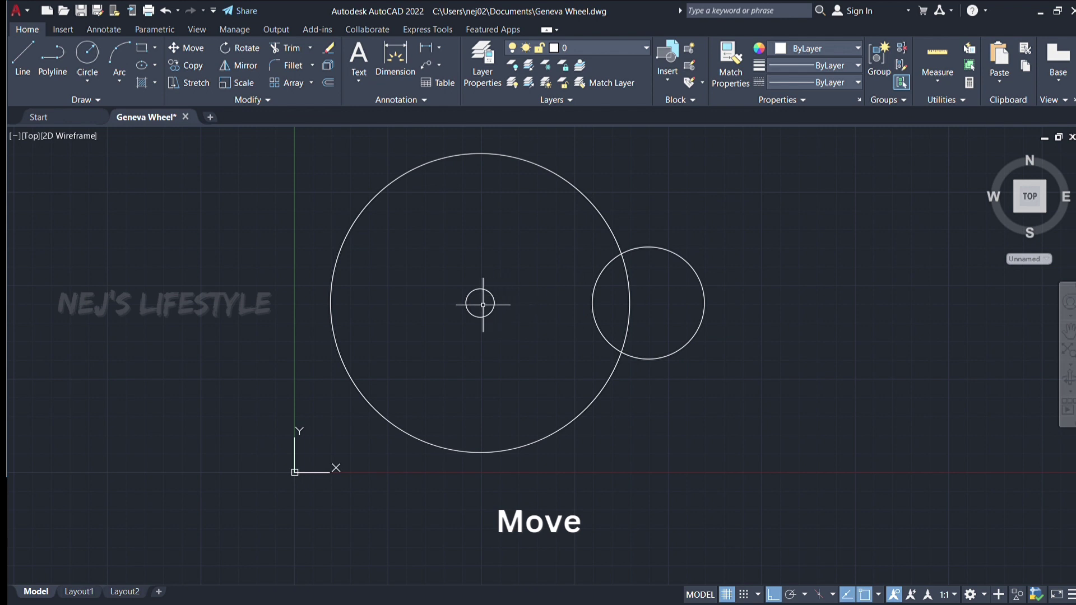
click(481, 303)
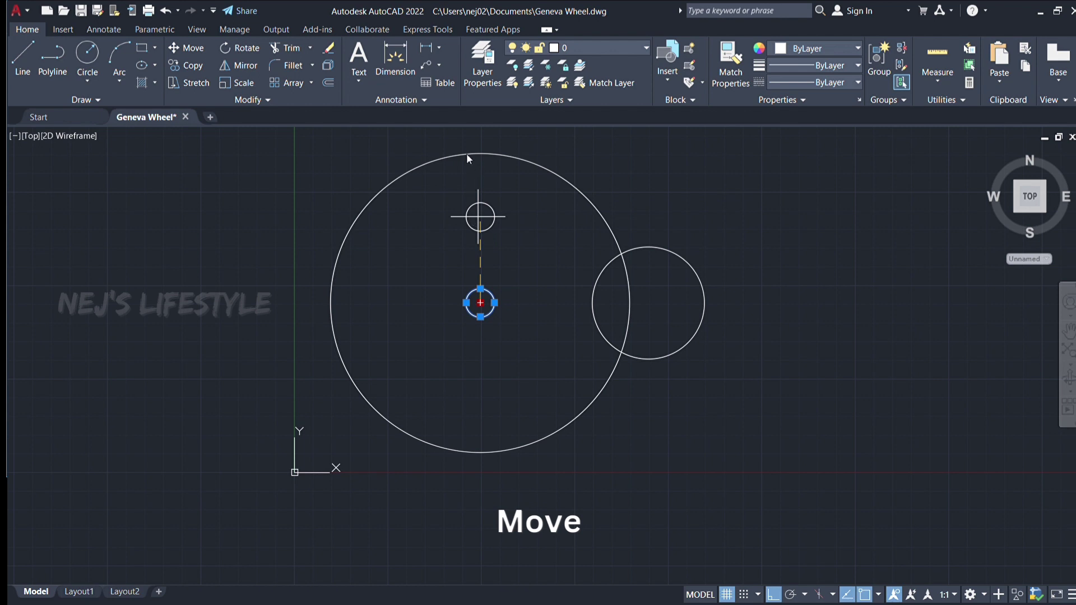
click(480, 218)
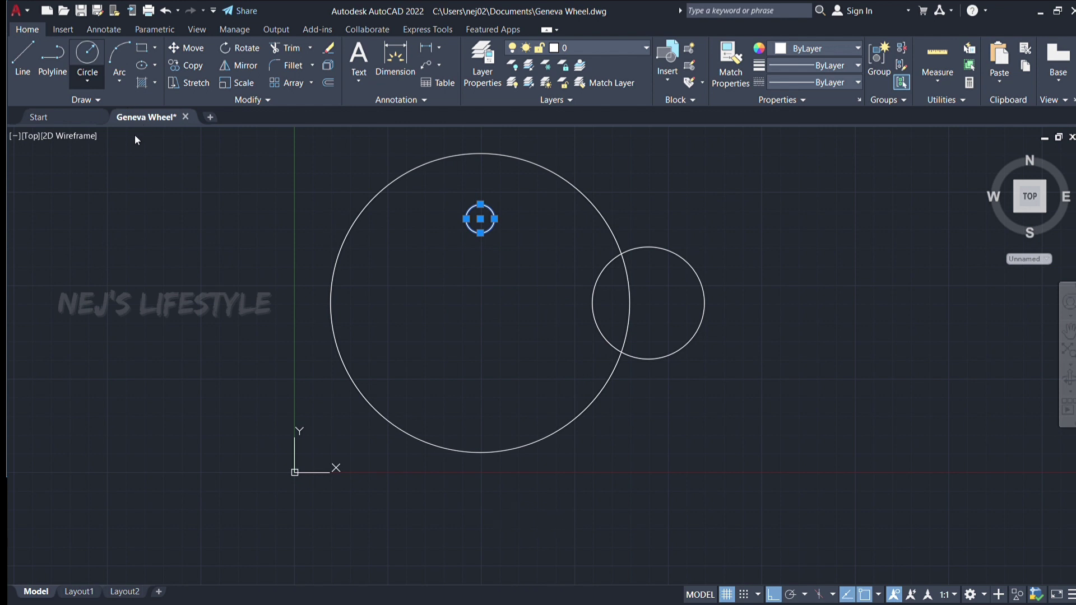
Step: Draw a circle at the wheel's centre and a hub circle to the right of the wheel
key(Escape)
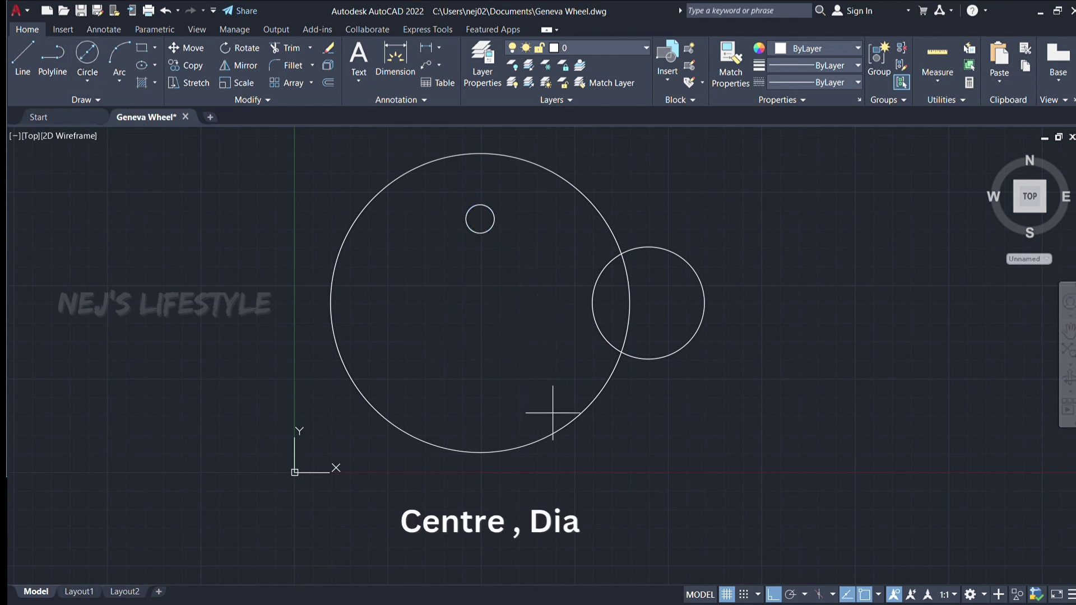
click(480, 302)
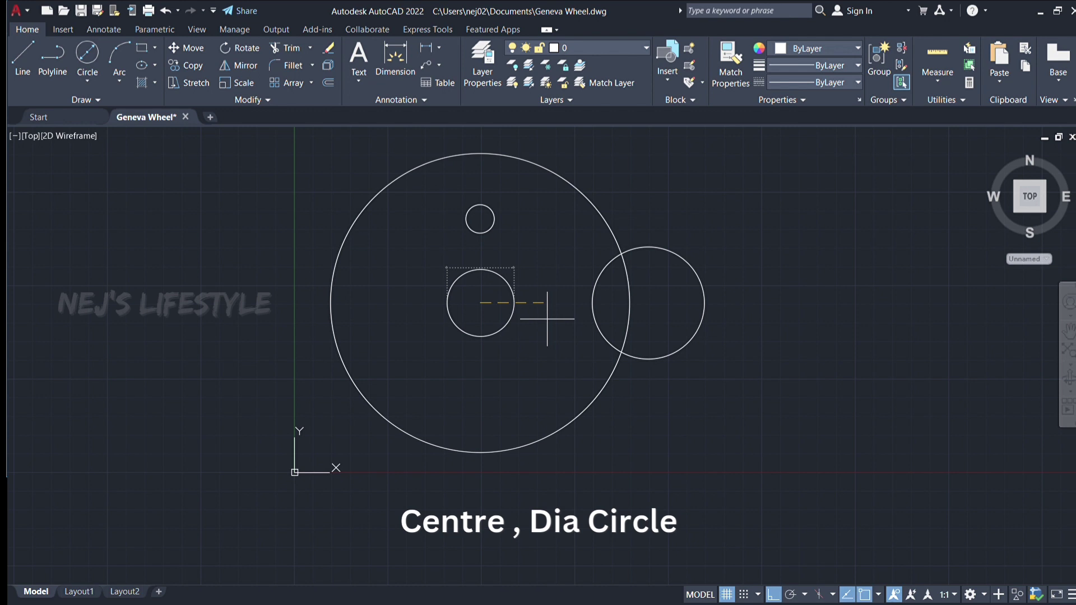
key(Return)
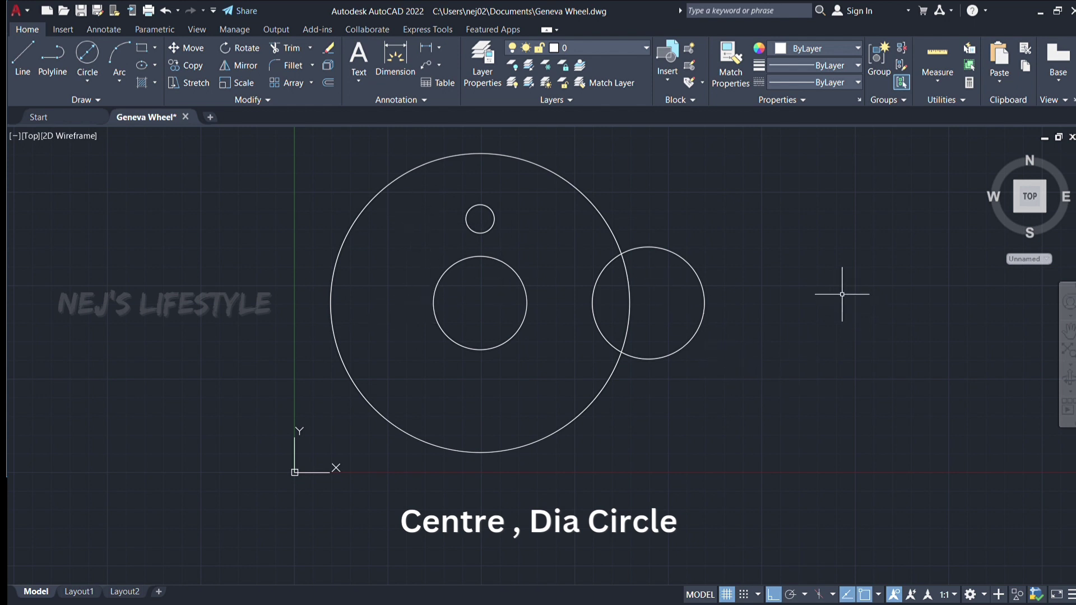
click(90, 67)
click(875, 311)
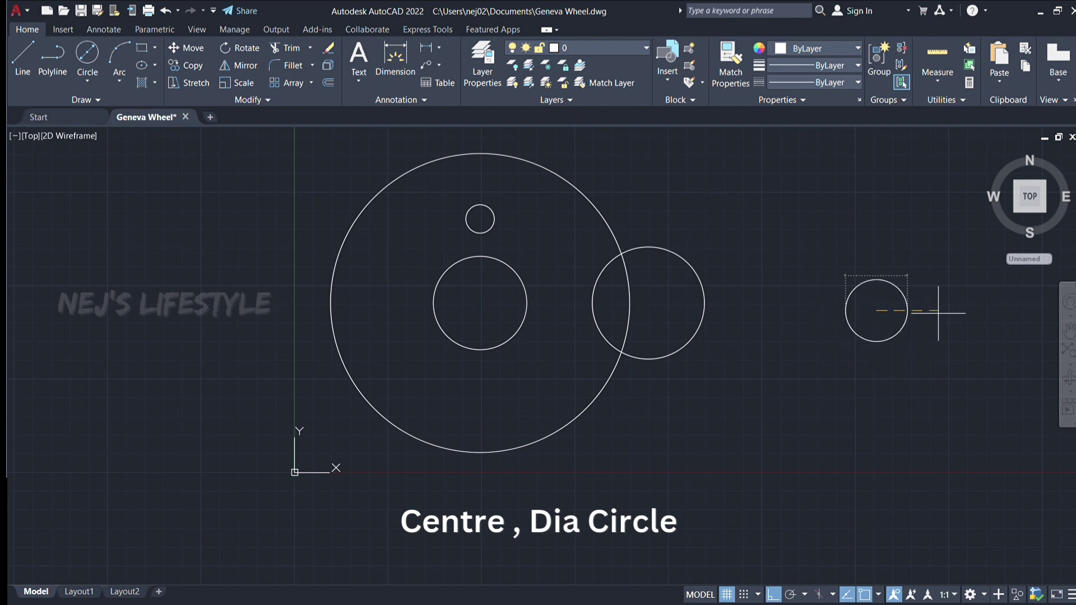
key(Return)
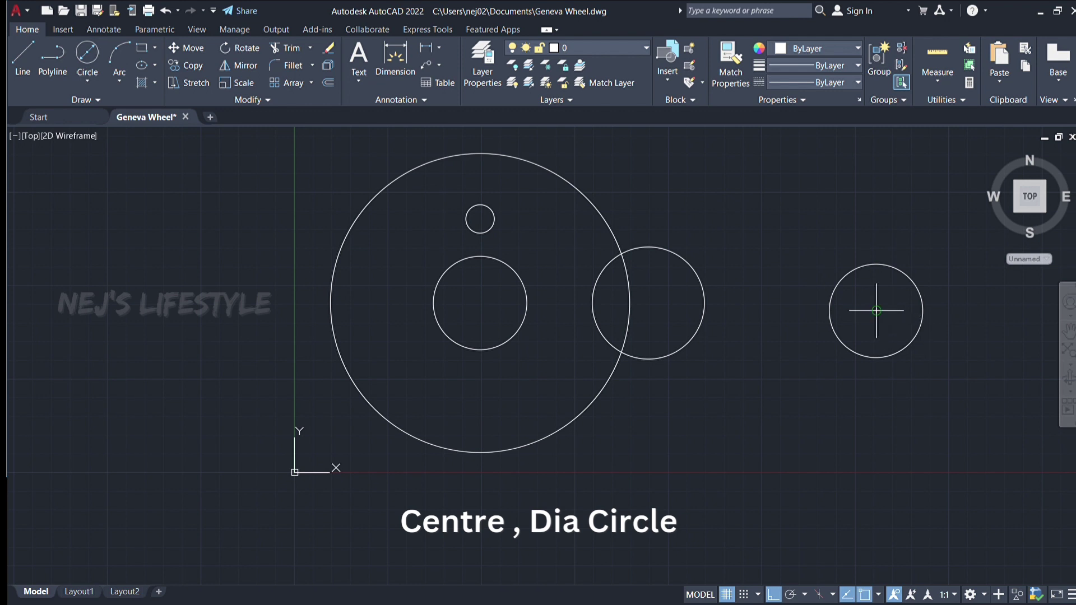
Step: Draw a trial concentric ring around the hub circle, then delete it
click(877, 311)
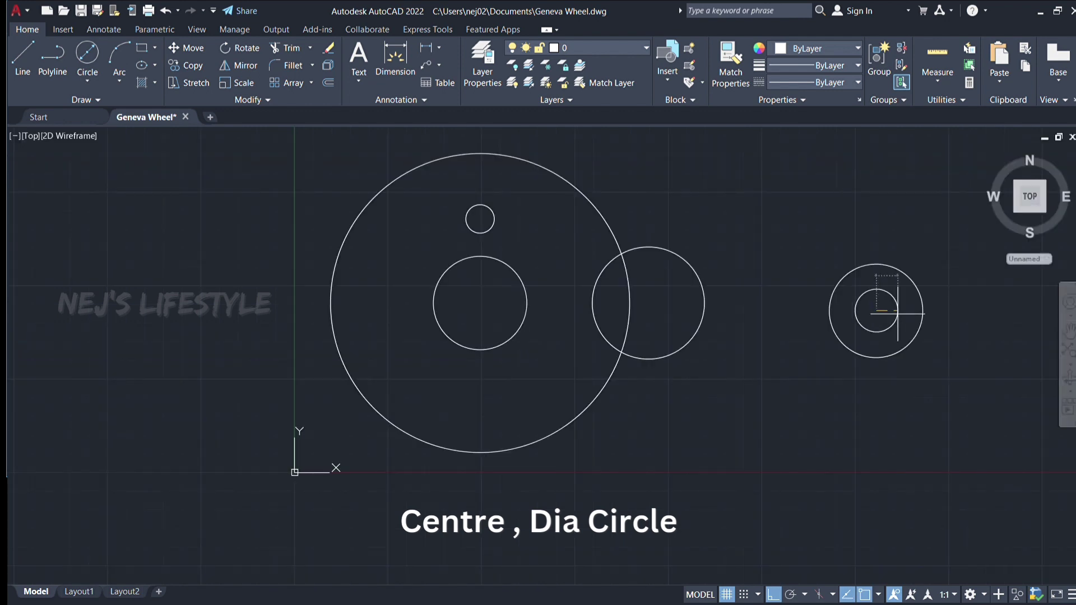
key(Return)
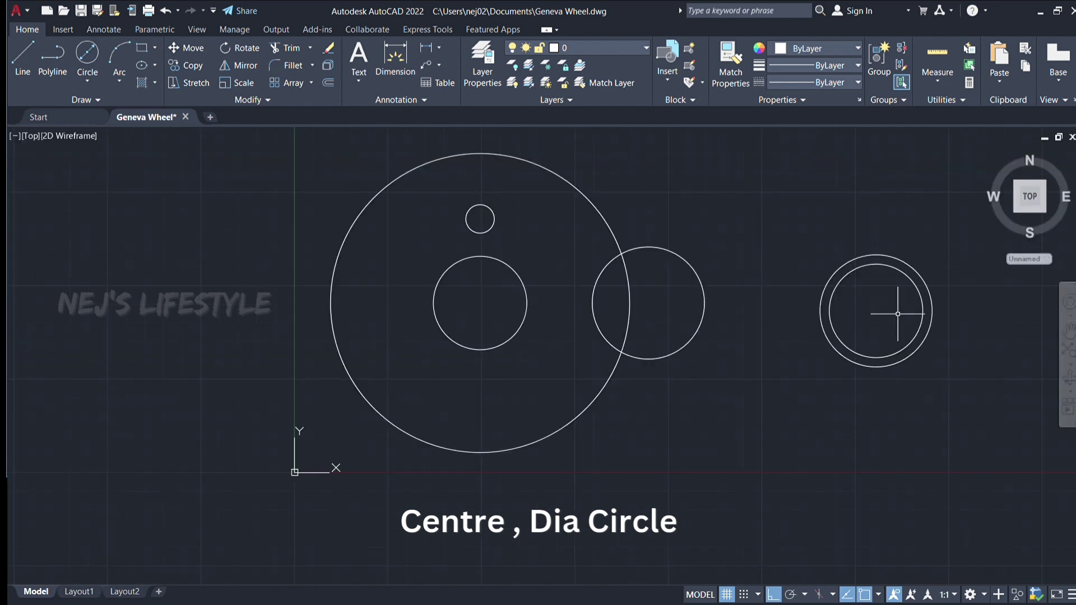
click(933, 297)
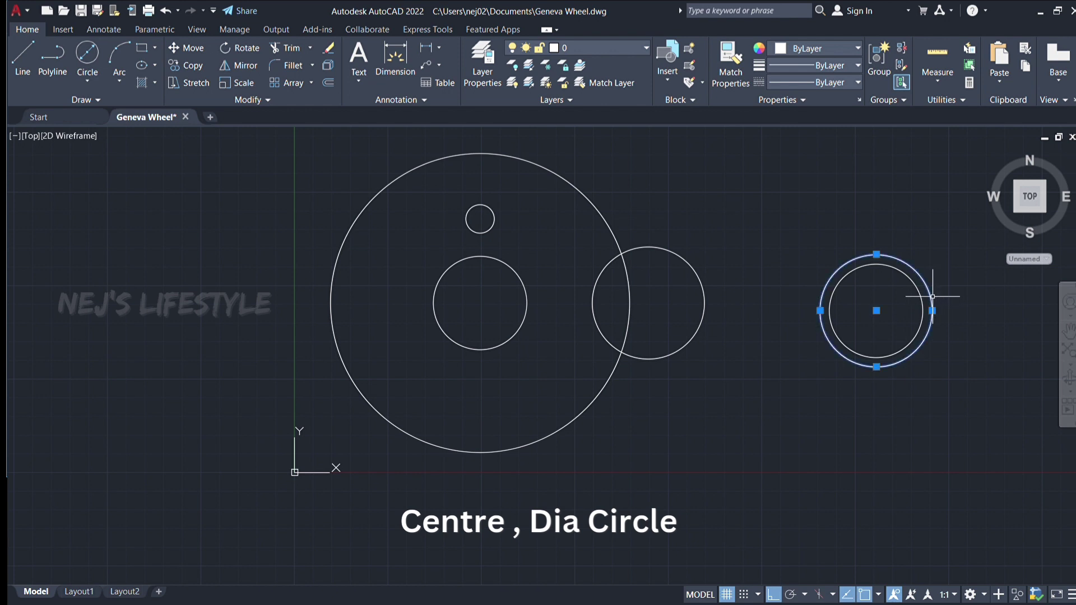
key(Delete)
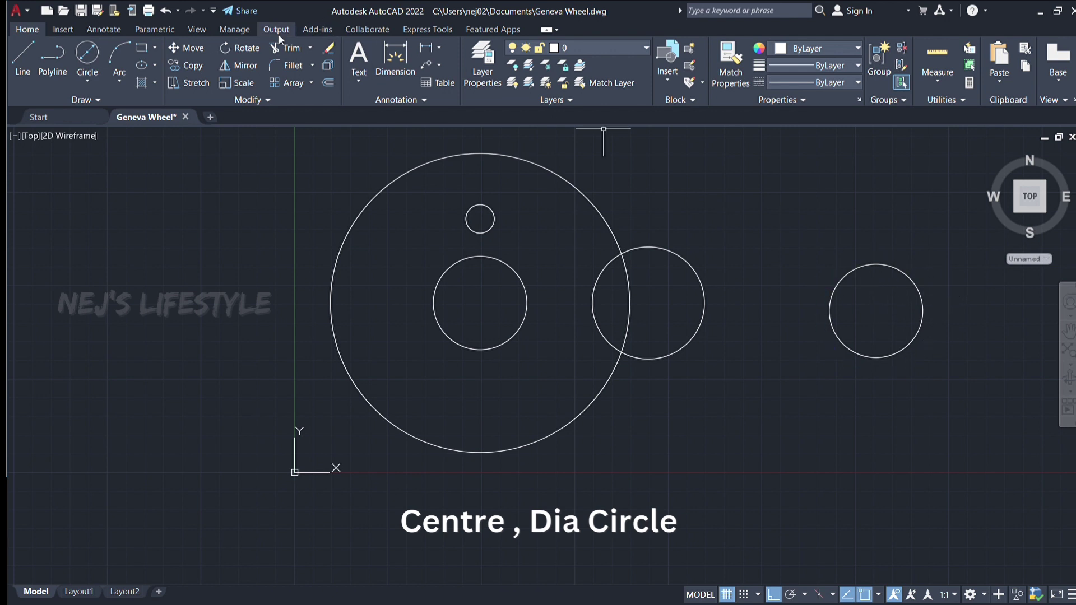
Step: Draw a larger circle concentric with the hub circle
click(94, 76)
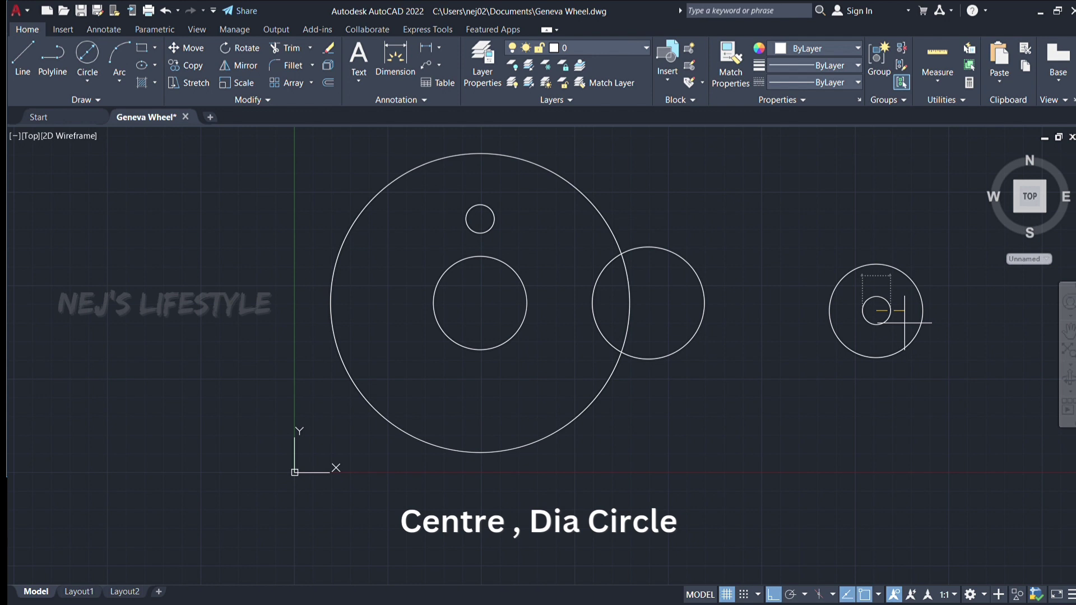
click(903, 323)
scroll(913, 257, up, 2)
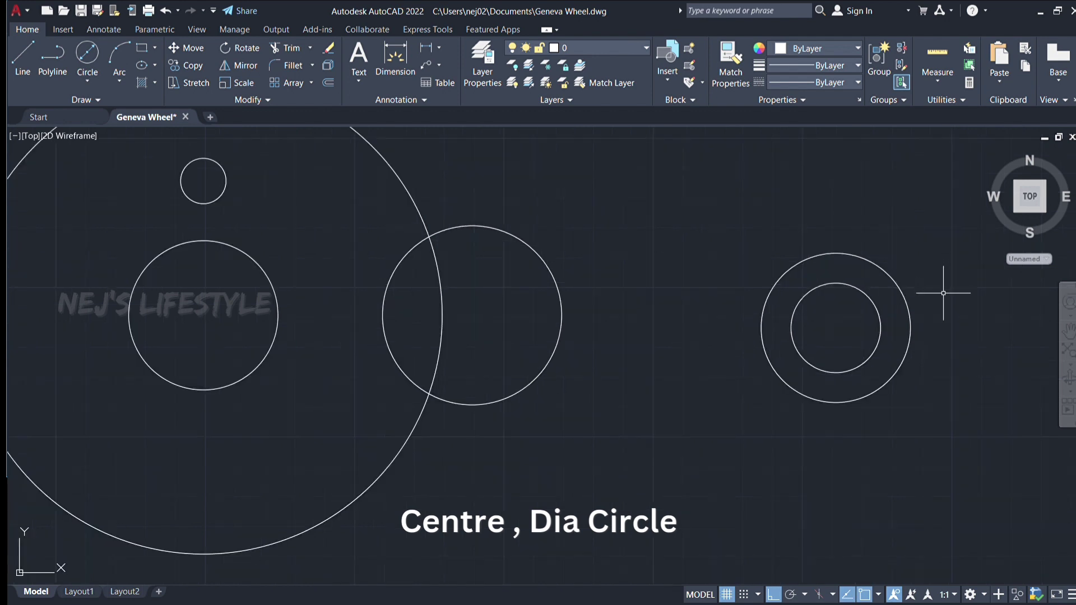
scroll(954, 293, up, 2)
scroll(851, 379, up, 2)
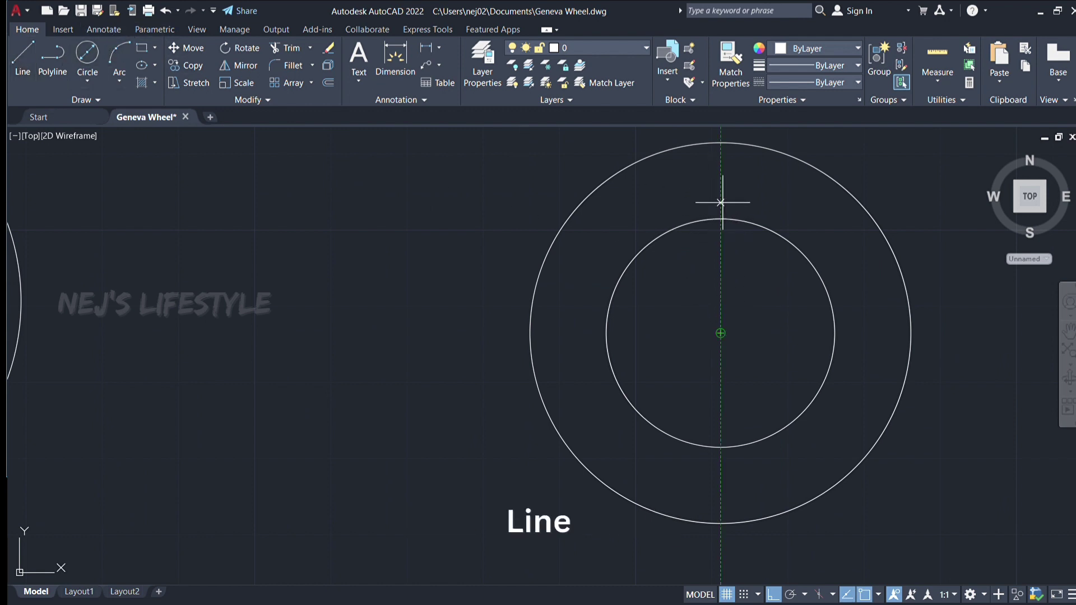
Step: Draw a short vertical line up from the inner circle's top and set an offset distance
click(721, 218)
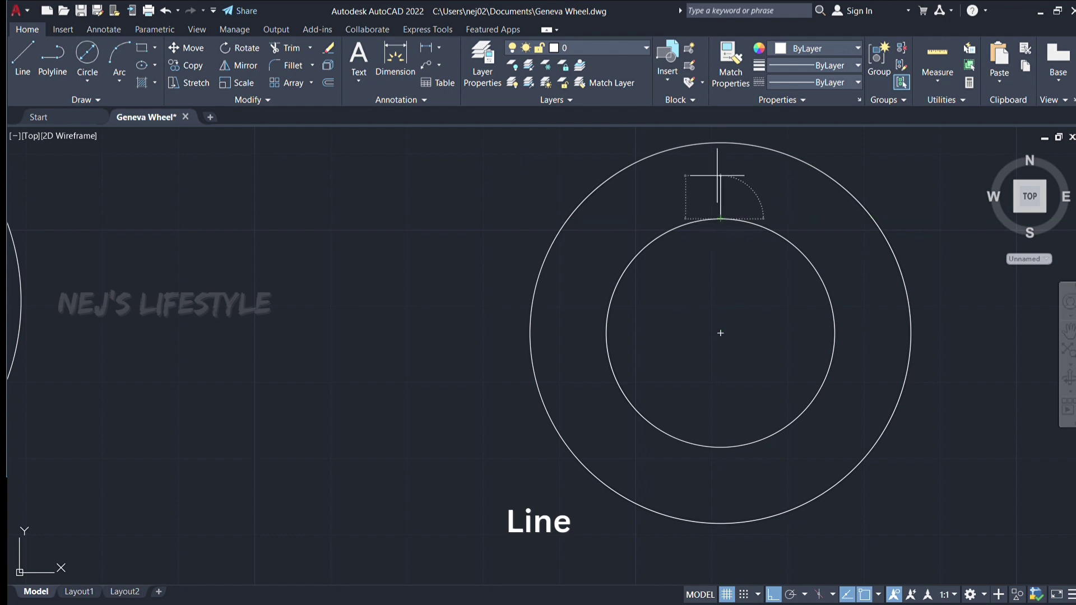
click(717, 175)
key(Escape)
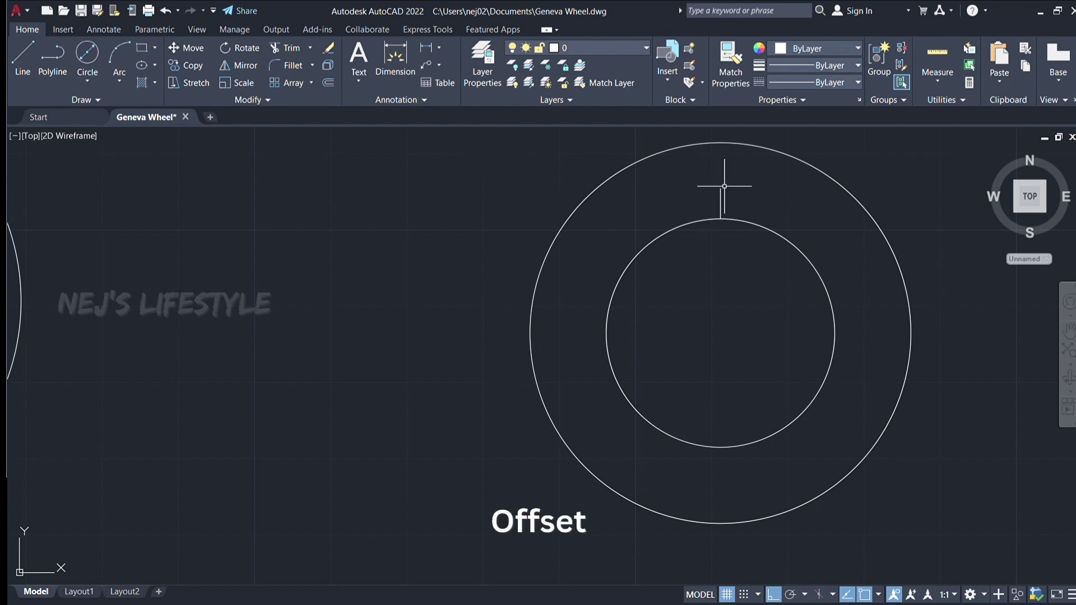
click(328, 82)
key(Return)
Step: Offset the short vertical line to both its left and right sides
click(720, 202)
click(703, 203)
click(720, 203)
Step: Join the tops of the two outer lines with a horizontal capping line
click(22, 57)
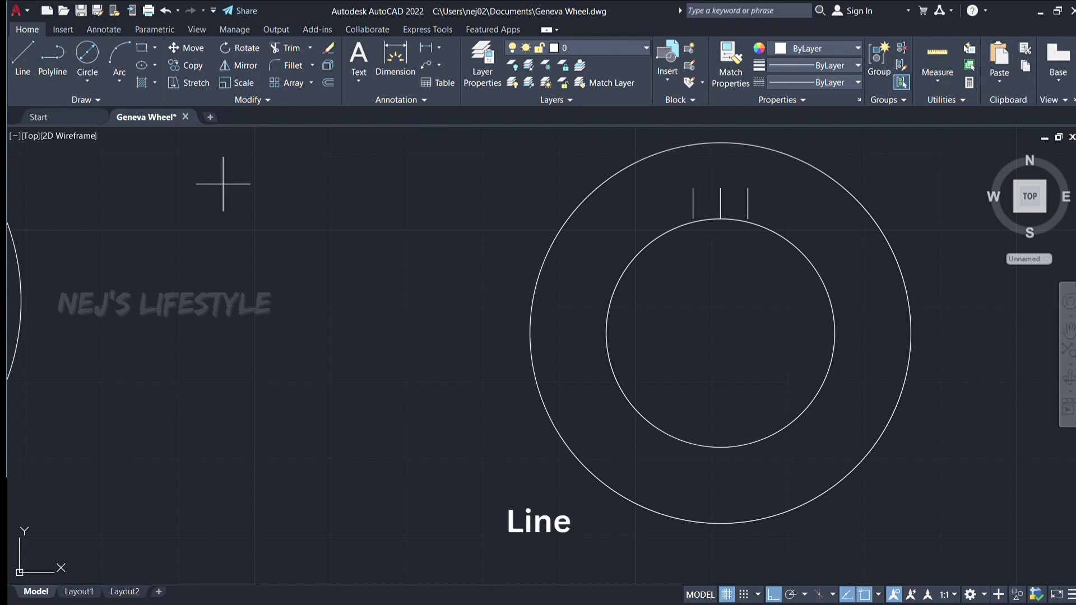
click(693, 189)
click(748, 188)
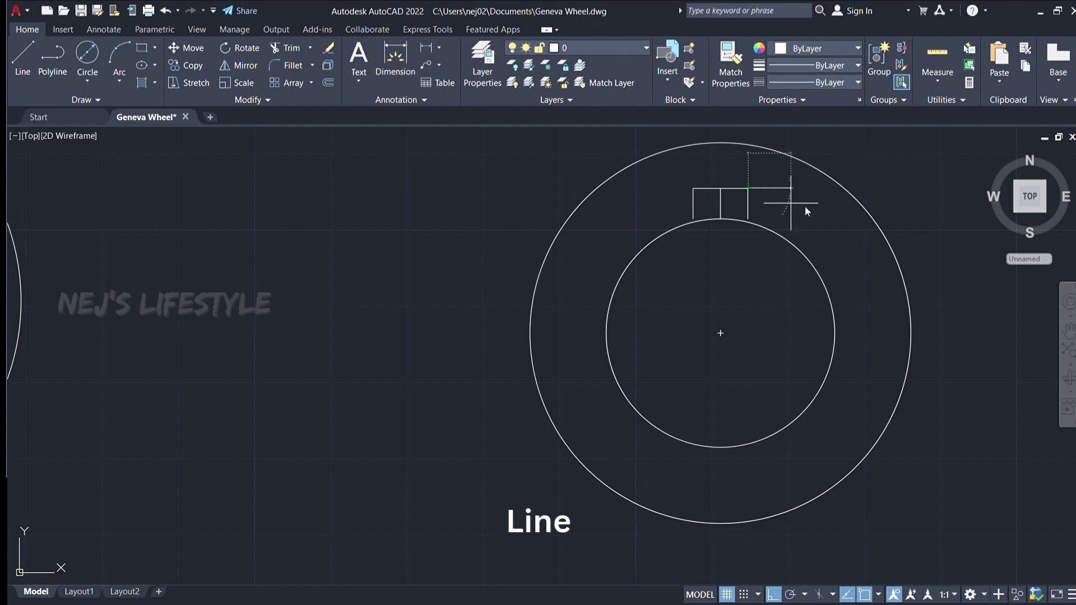
scroll(717, 192, up, 2)
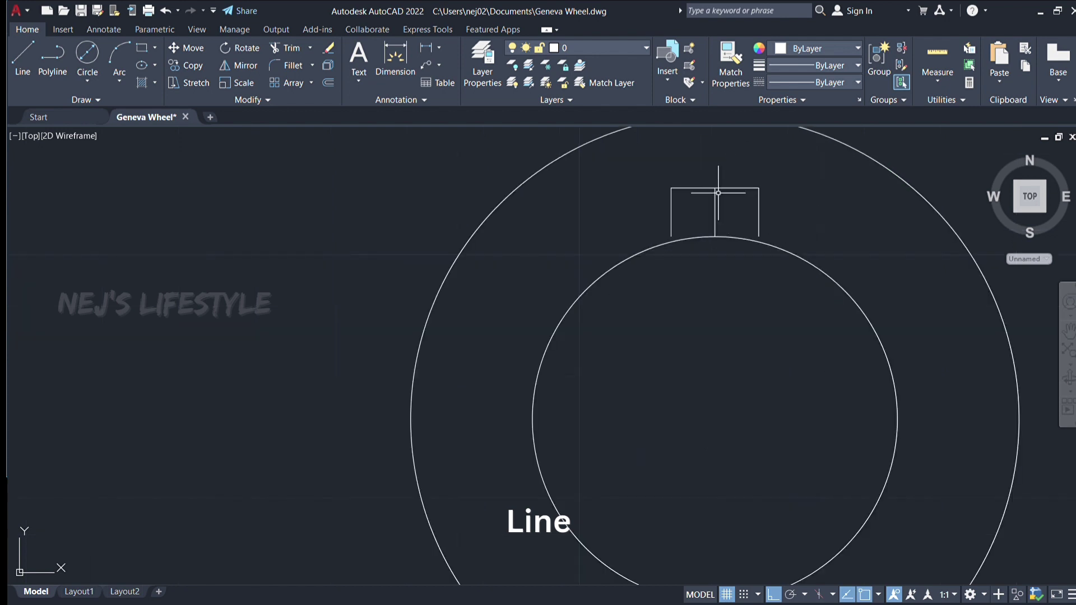
scroll(718, 192, up, 4)
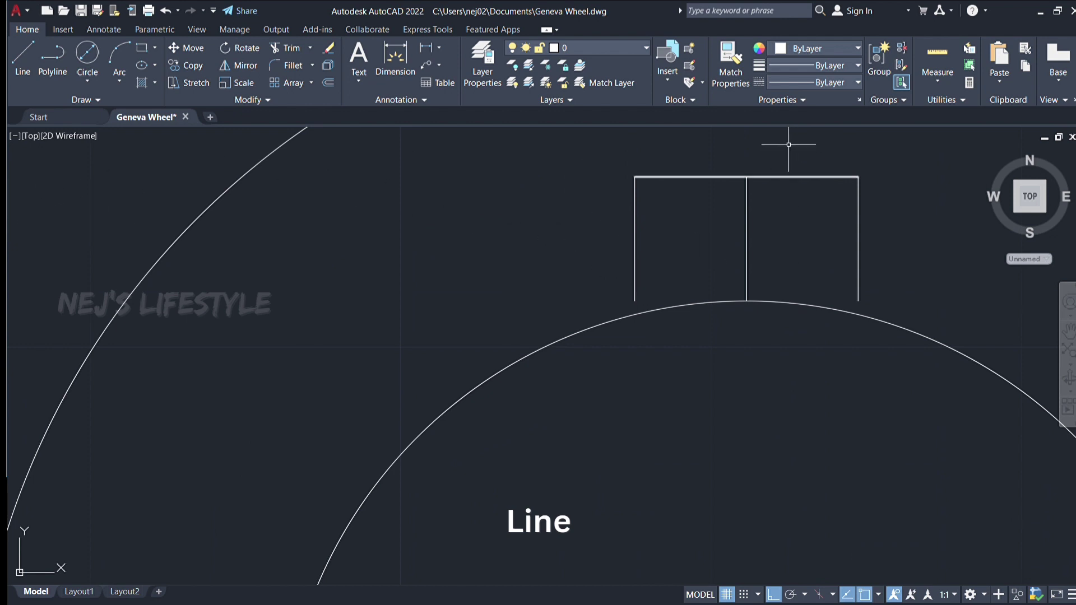
scroll(788, 144, up, 4)
scroll(785, 156, down, 2)
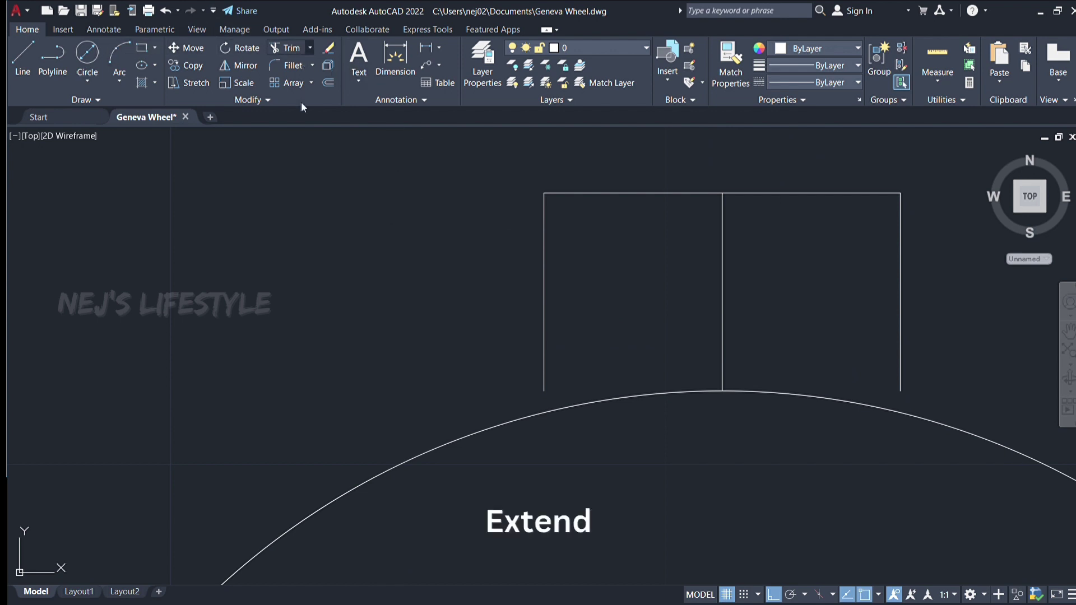
Step: Extend the two outer slot lines down to the hub's inner circle
text(ex)
key(Return)
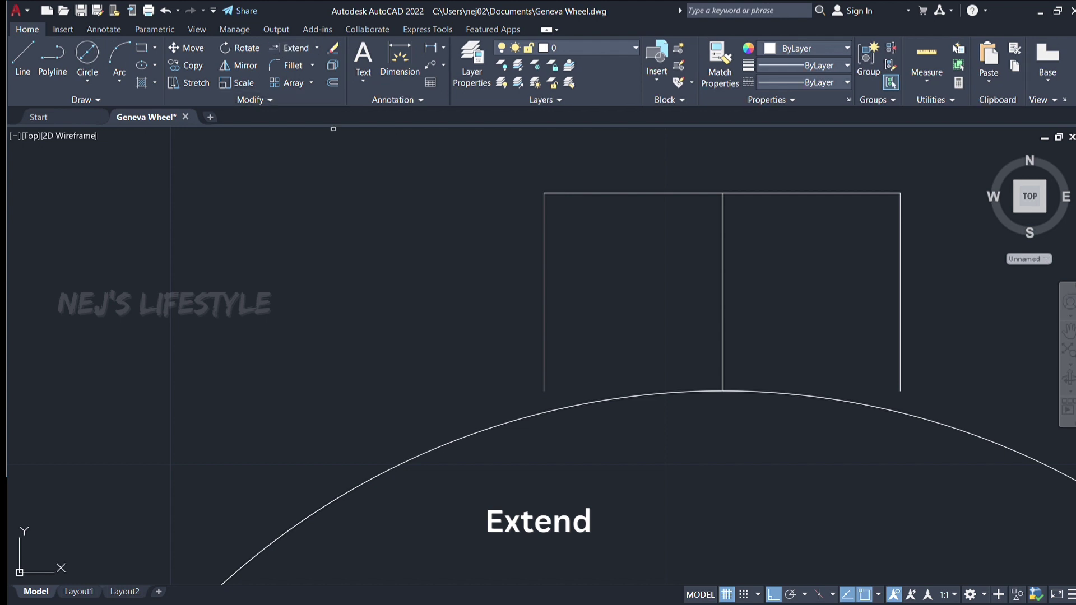
click(544, 376)
click(899, 375)
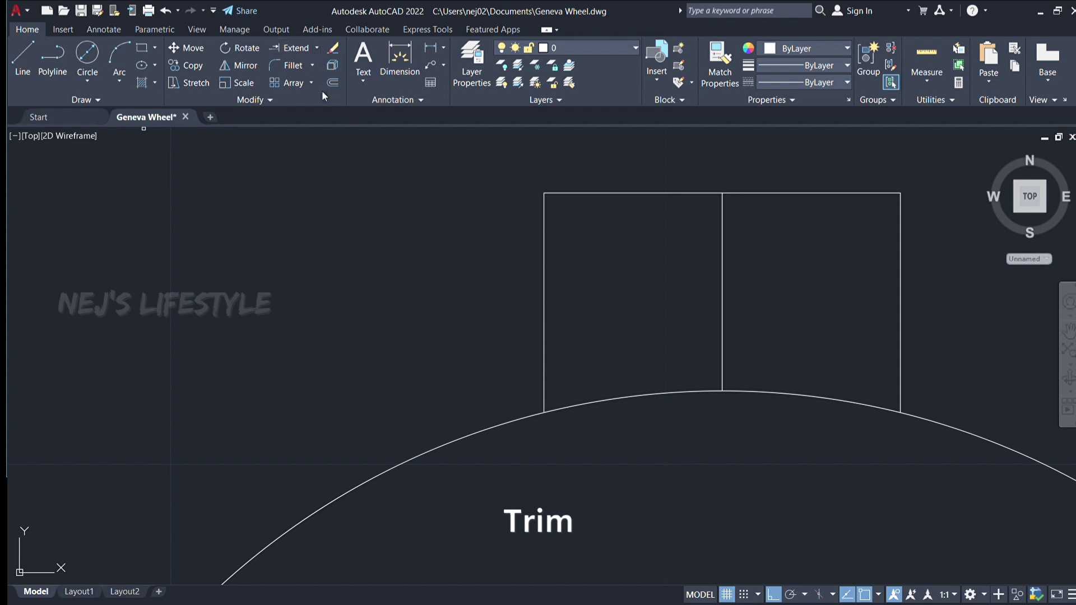
Step: Trim out the keyway's centre line and arc, and trim the overlapping circle into a rim notch
click(312, 49)
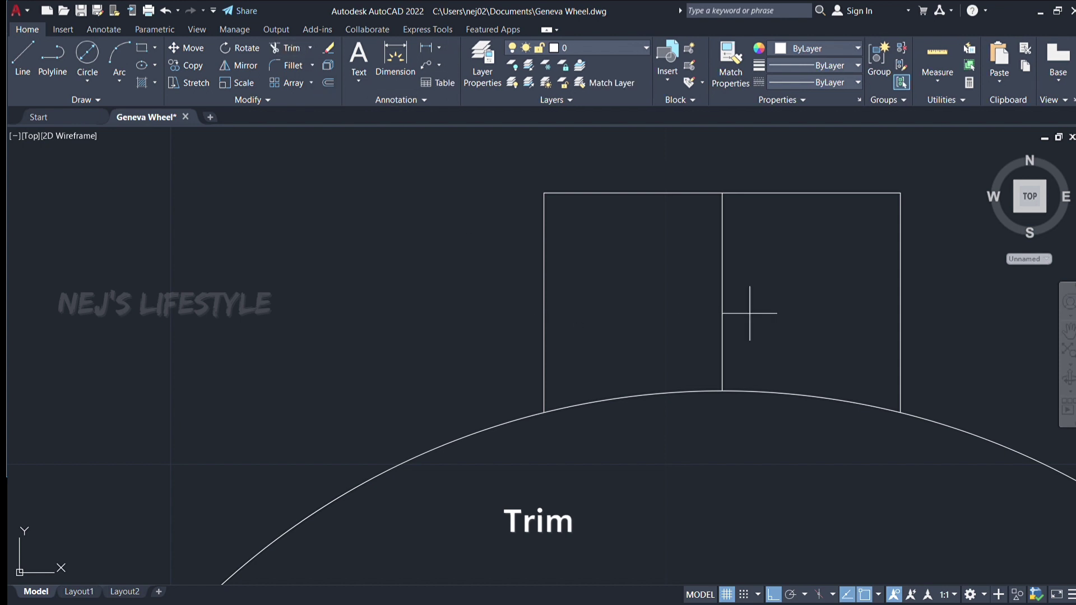
mouse_move(750, 312)
mouse_down()
mouse_move(772, 385)
mouse_move(752, 368)
mouse_up()
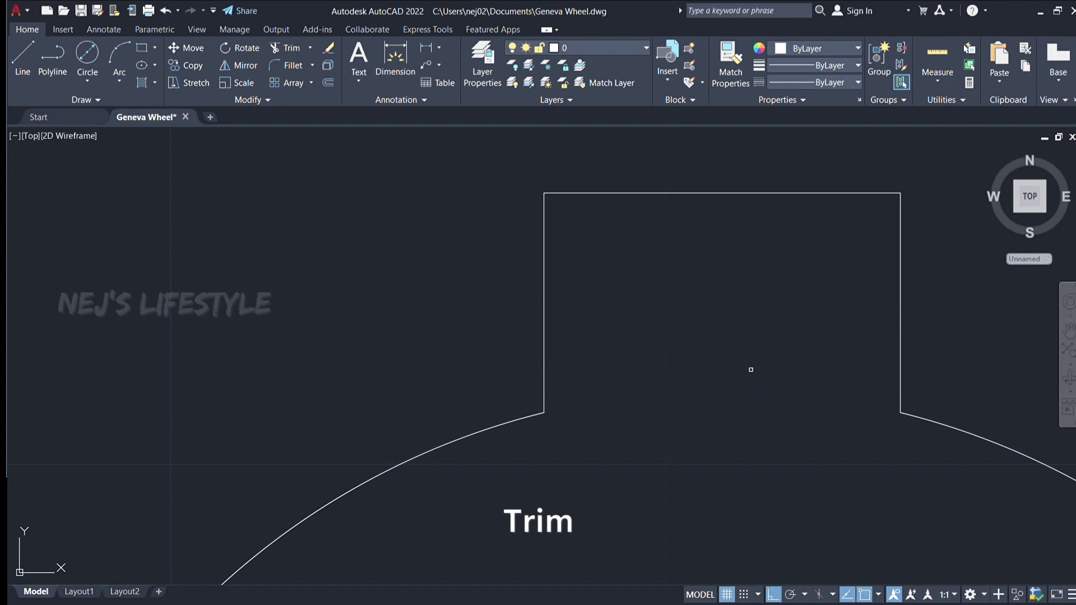
scroll(752, 368, down, 3)
scroll(740, 347, down, 4)
scroll(676, 298, down, 3)
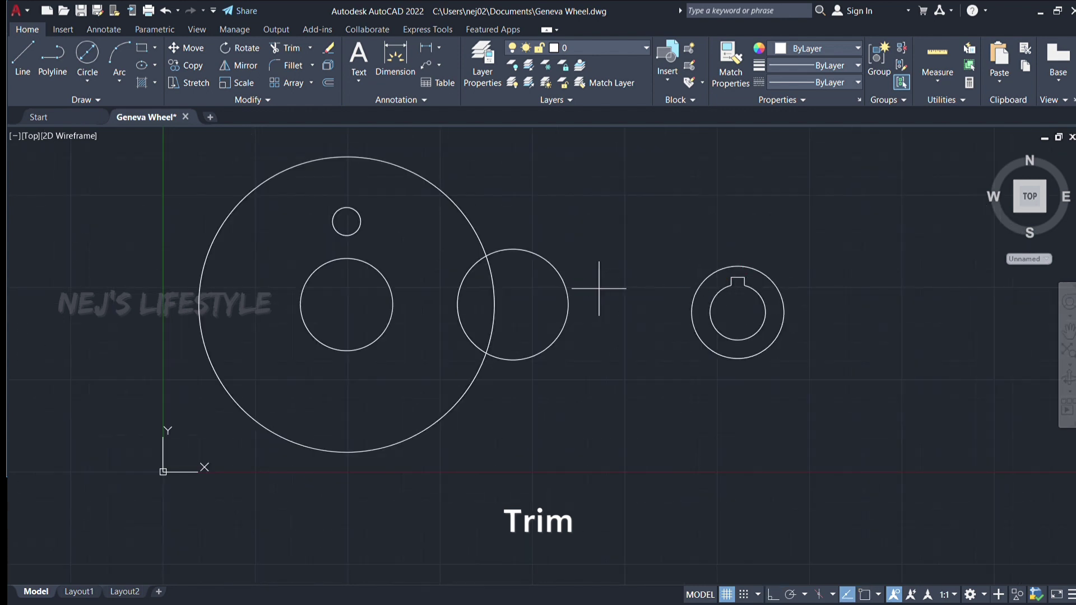
drag(603, 289, 483, 298)
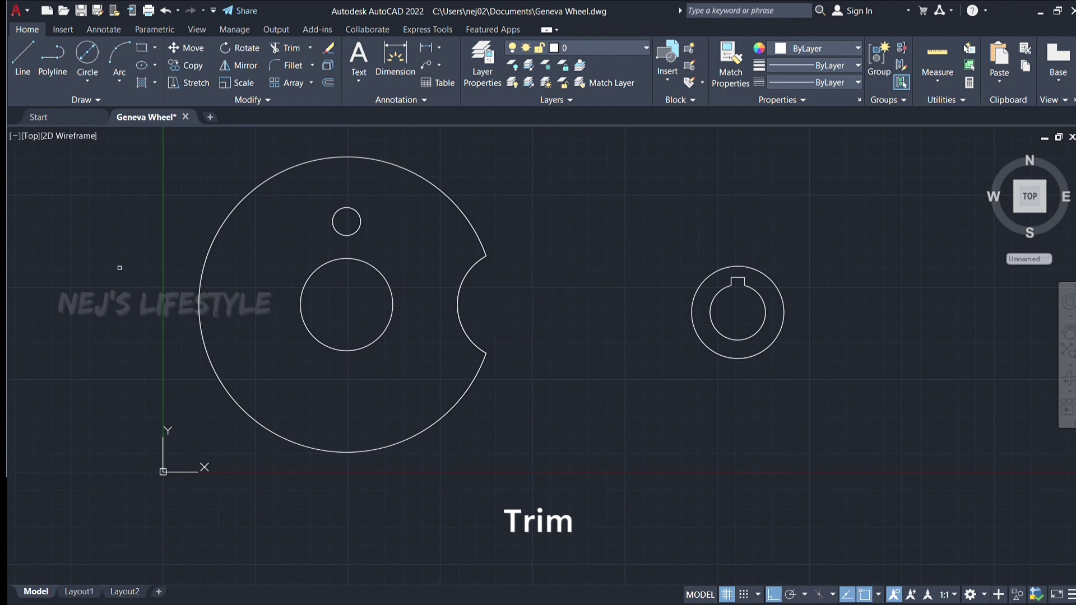
scroll(92, 217, up, 1)
scroll(139, 220, down, 1)
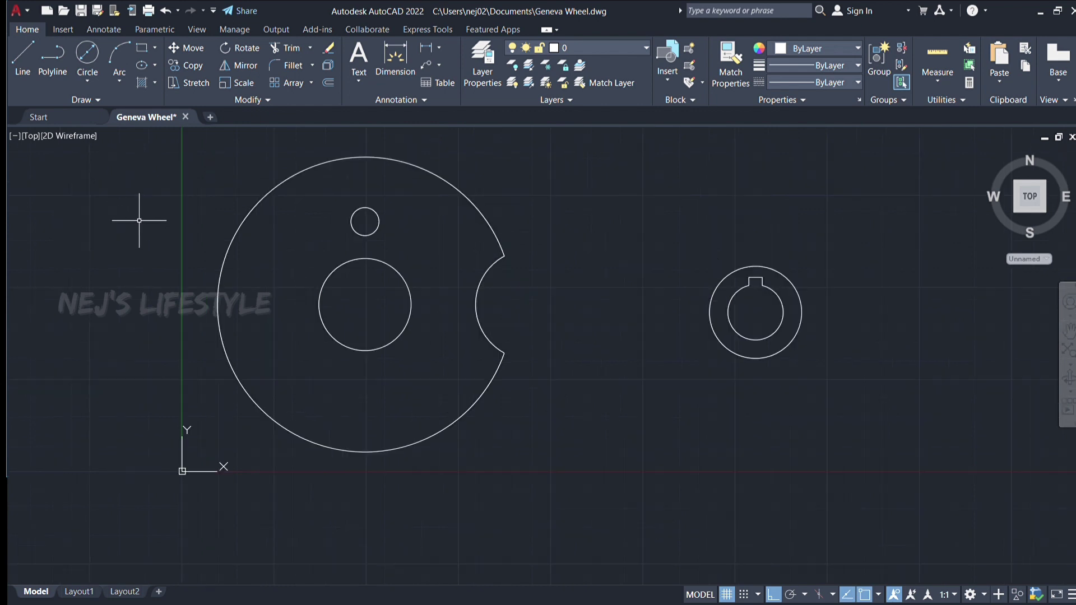
scroll(262, 145, up, 2)
scroll(263, 145, up, 4)
Step: Draw two vertical lines from the small circle's left and right quadrants up past the rim
scroll(263, 146, down, 2)
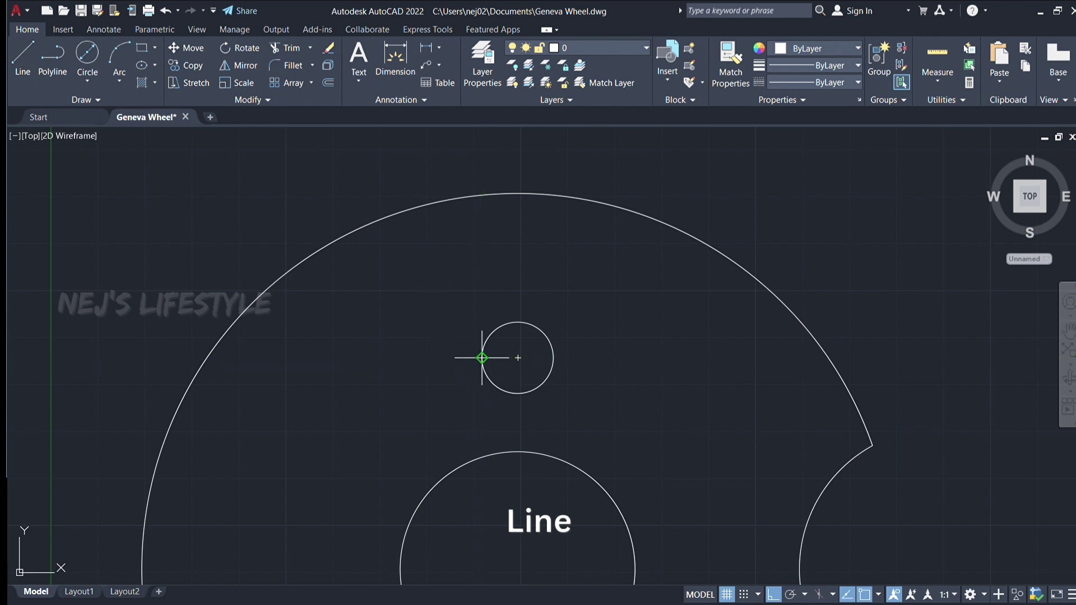
click(482, 358)
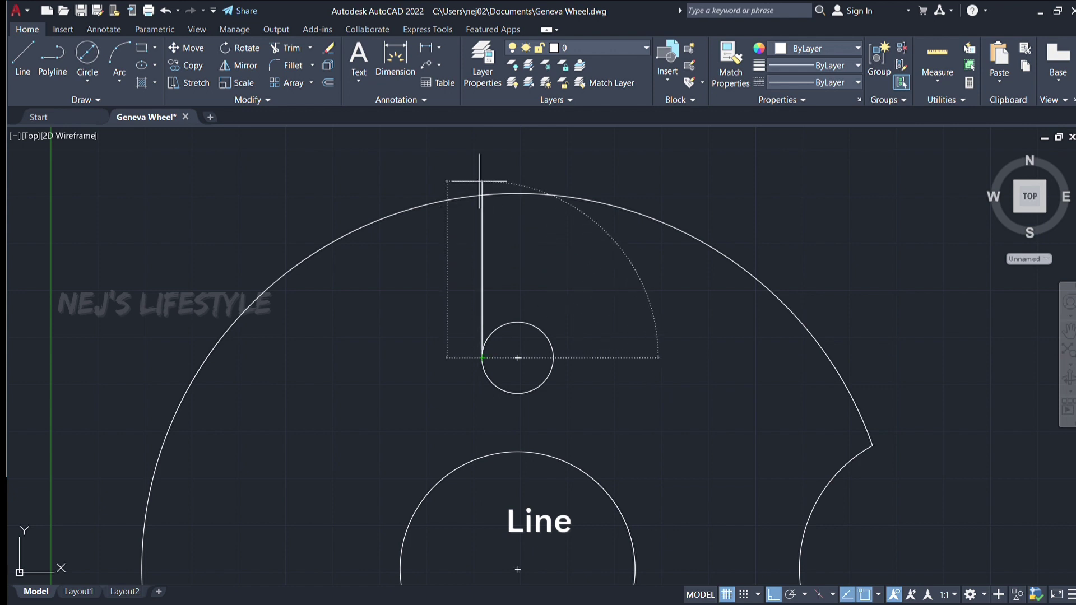
click(480, 153)
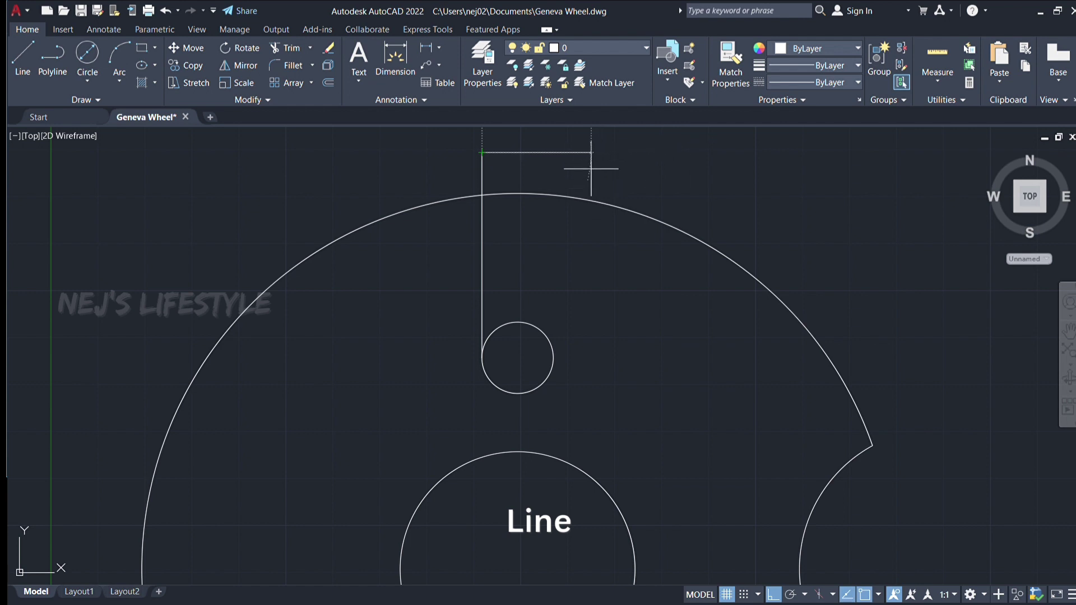
key(Escape)
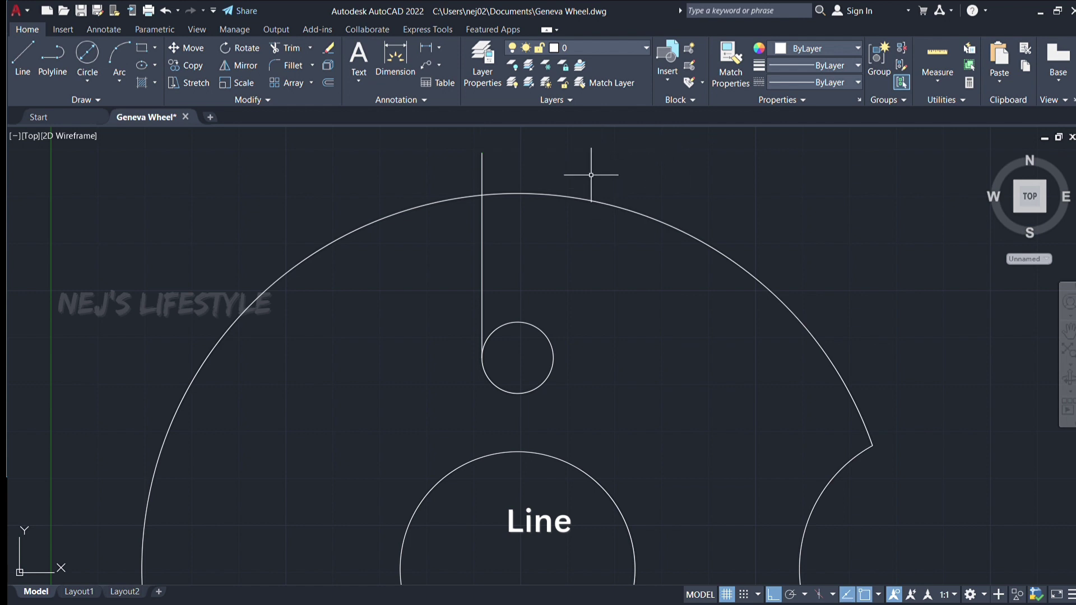
key(space)
click(553, 357)
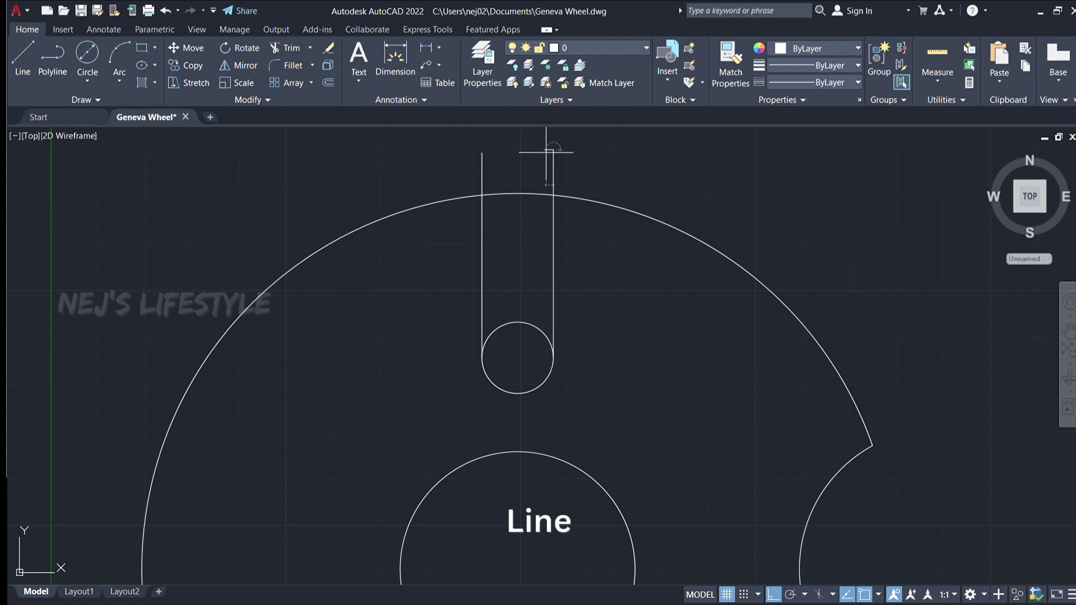
click(553, 151)
key(Escape)
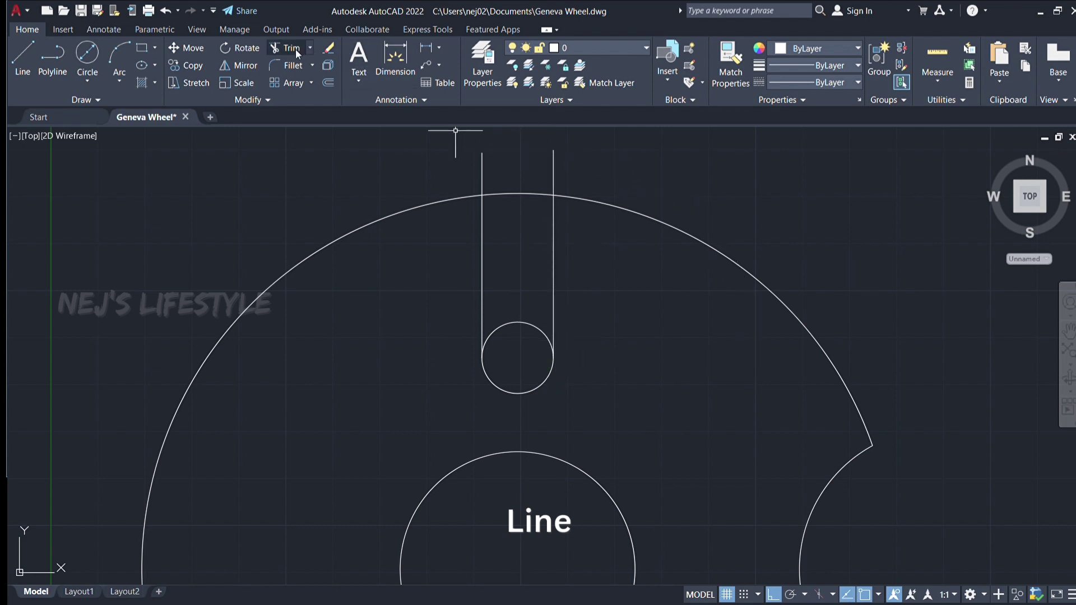
Step: Trim the line tops, the rim arc between them and the small circle's upper half
click(296, 50)
drag(625, 147, 423, 162)
click(518, 194)
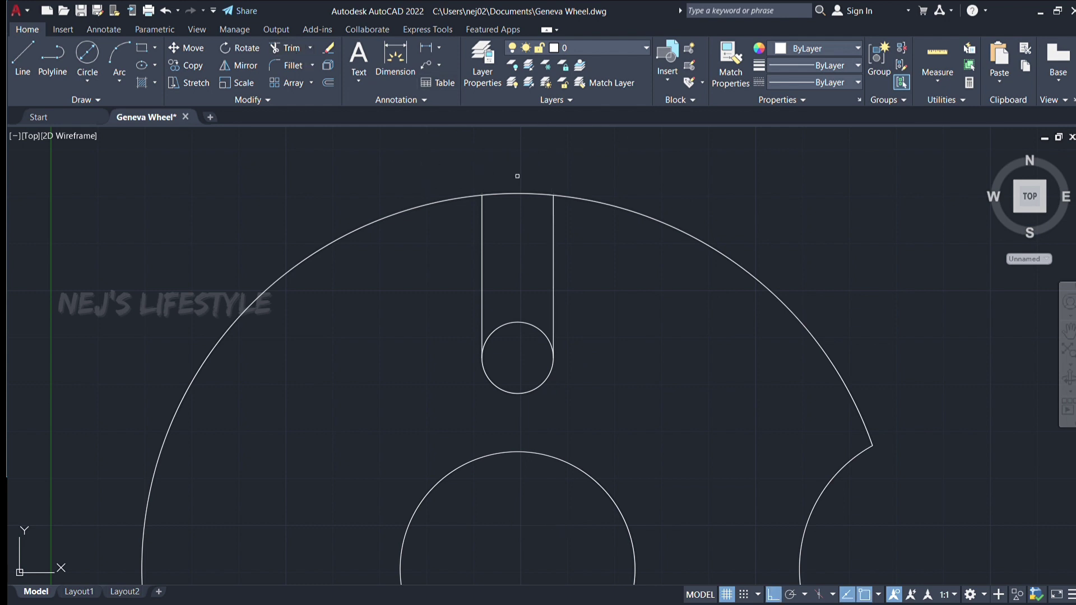
click(515, 323)
scroll(501, 342, down, 5)
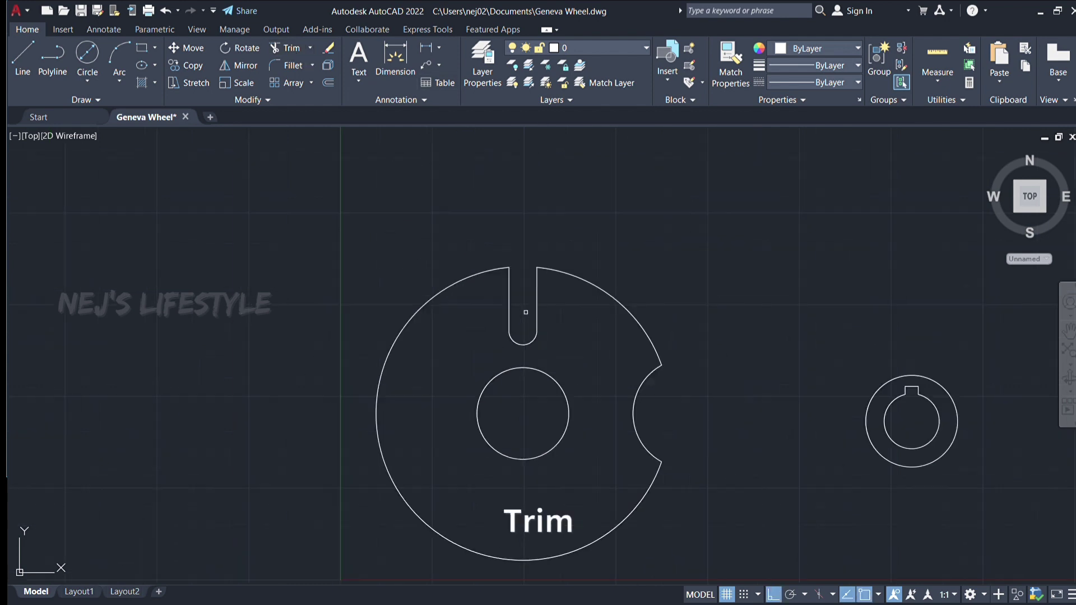
scroll(501, 342, down, 2)
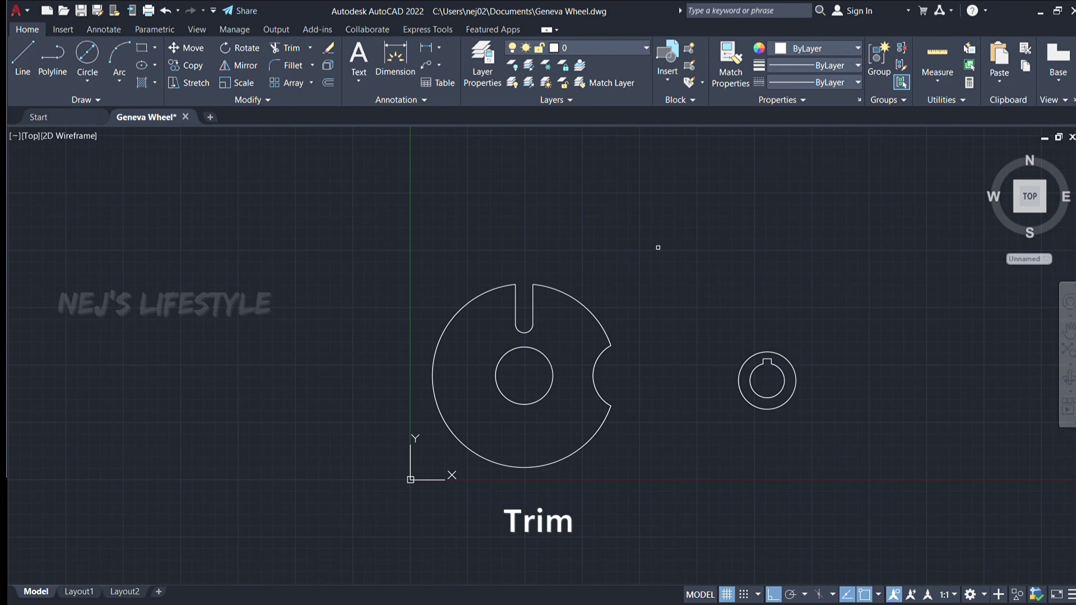
key(Escape)
click(612, 385)
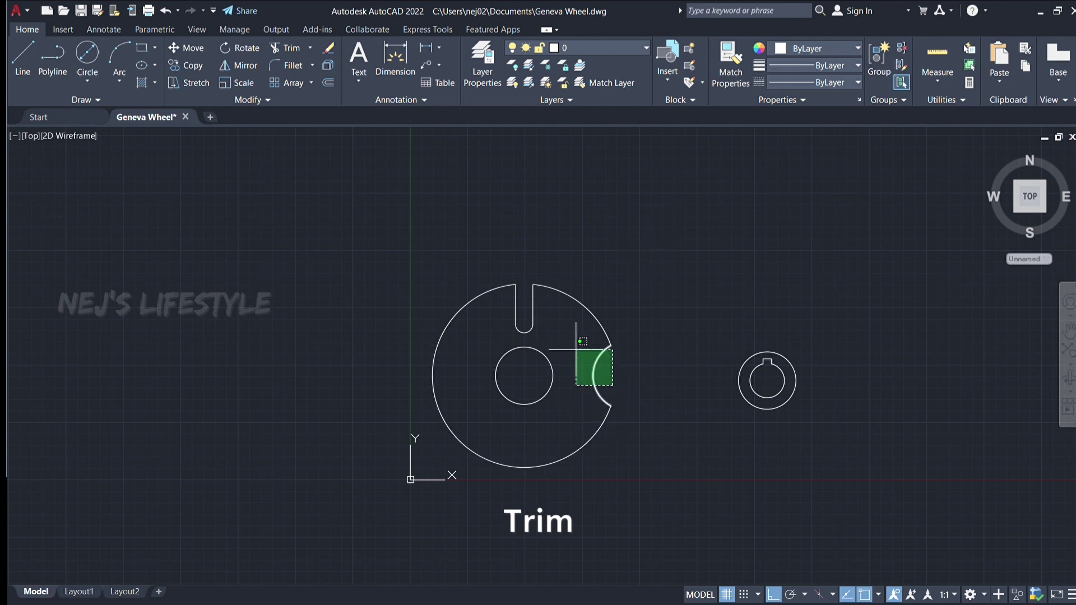
click(577, 353)
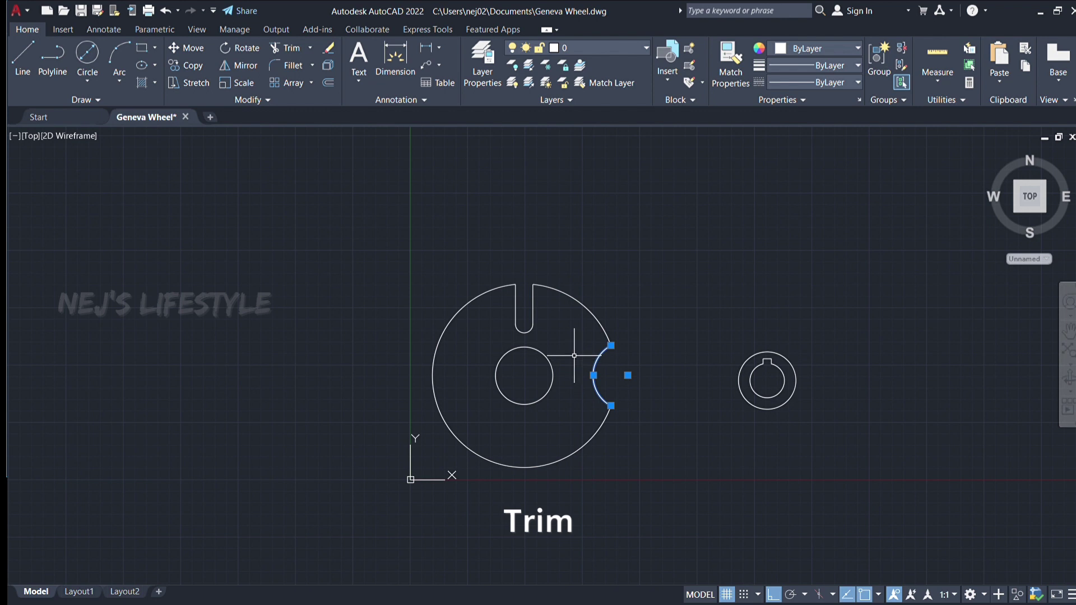
click(540, 337)
click(499, 314)
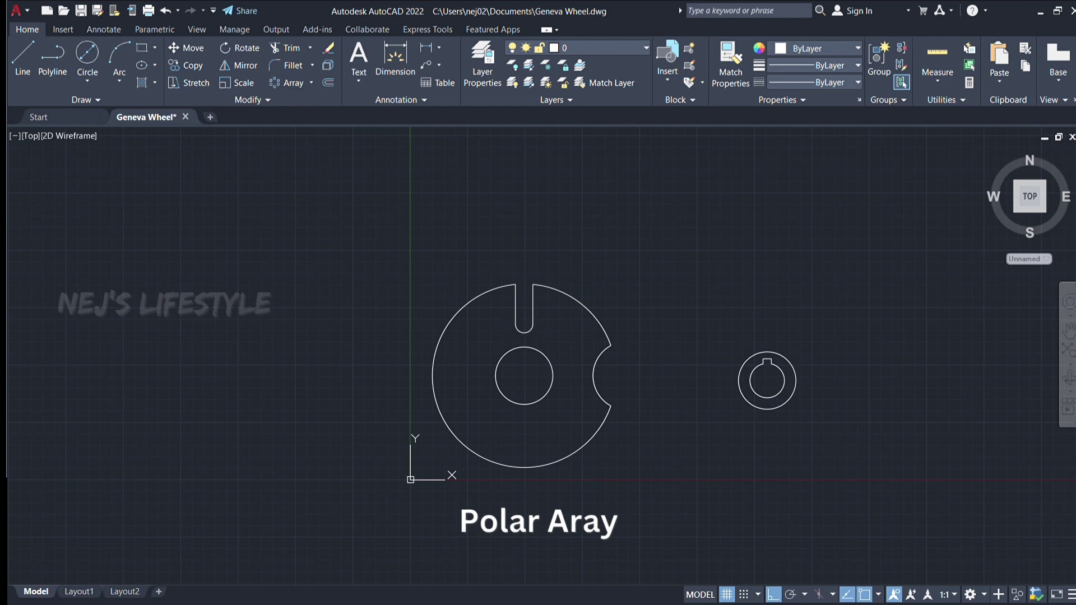
Step: Polar-array the slot and notch into 6 items over 360° about the centre hole
click(543, 335)
click(511, 307)
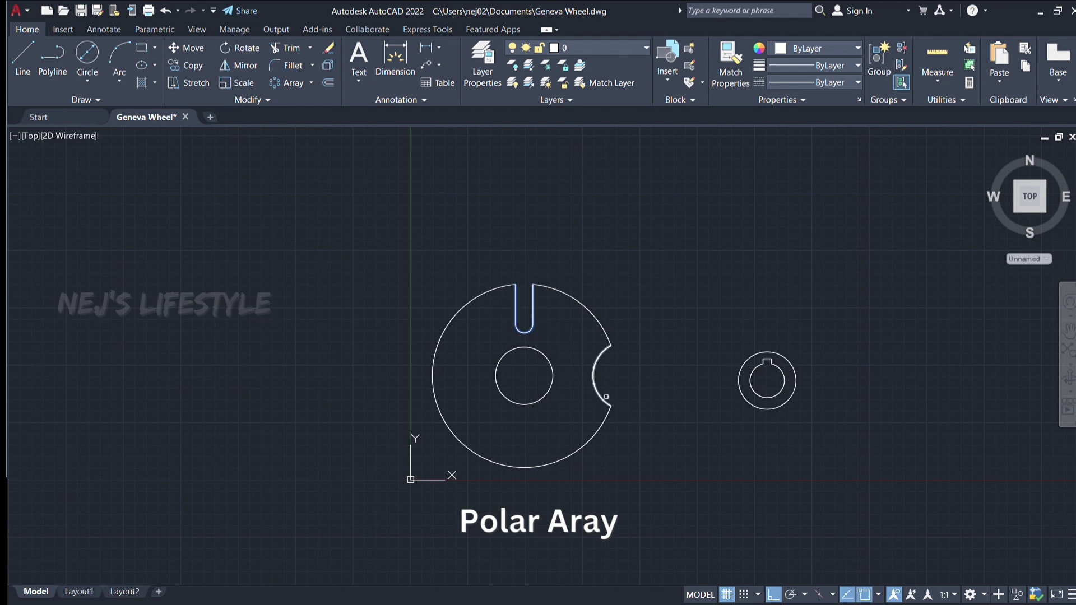
click(609, 392)
click(578, 358)
text(arraypolar)
key(Return)
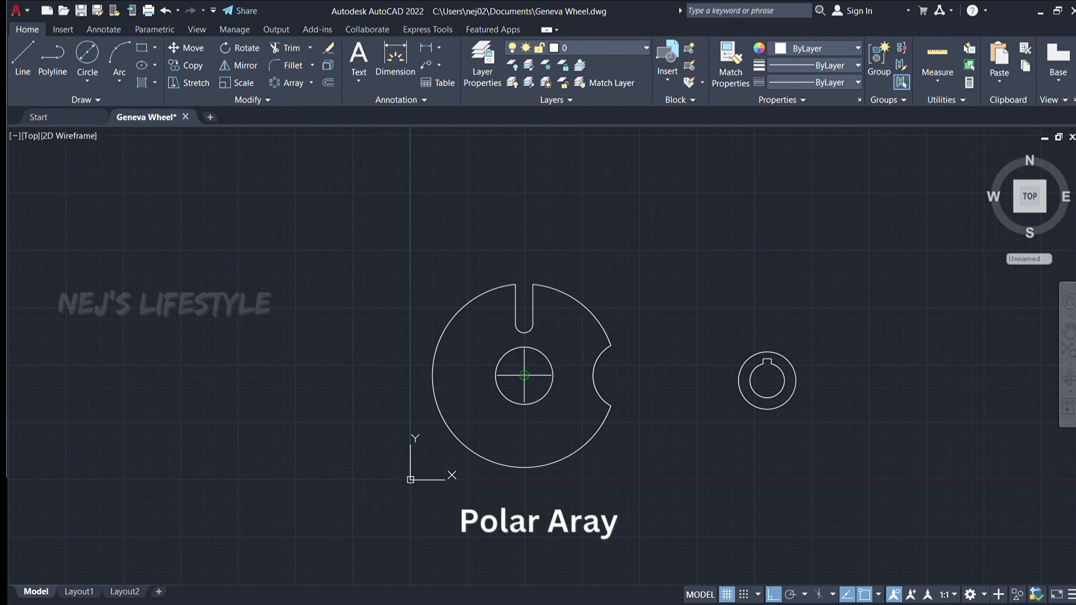
click(524, 375)
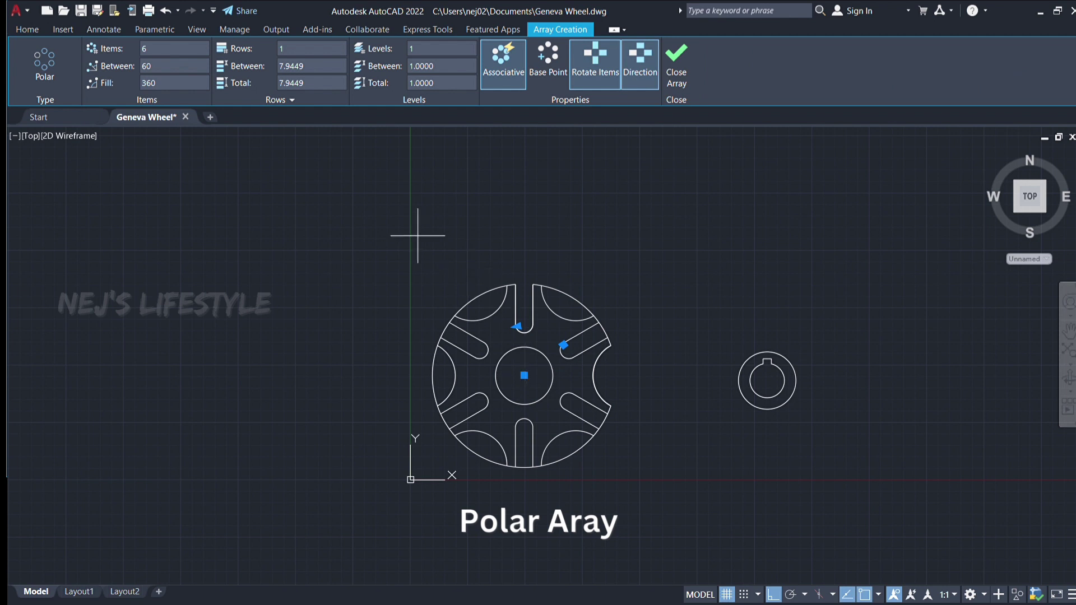
click(680, 69)
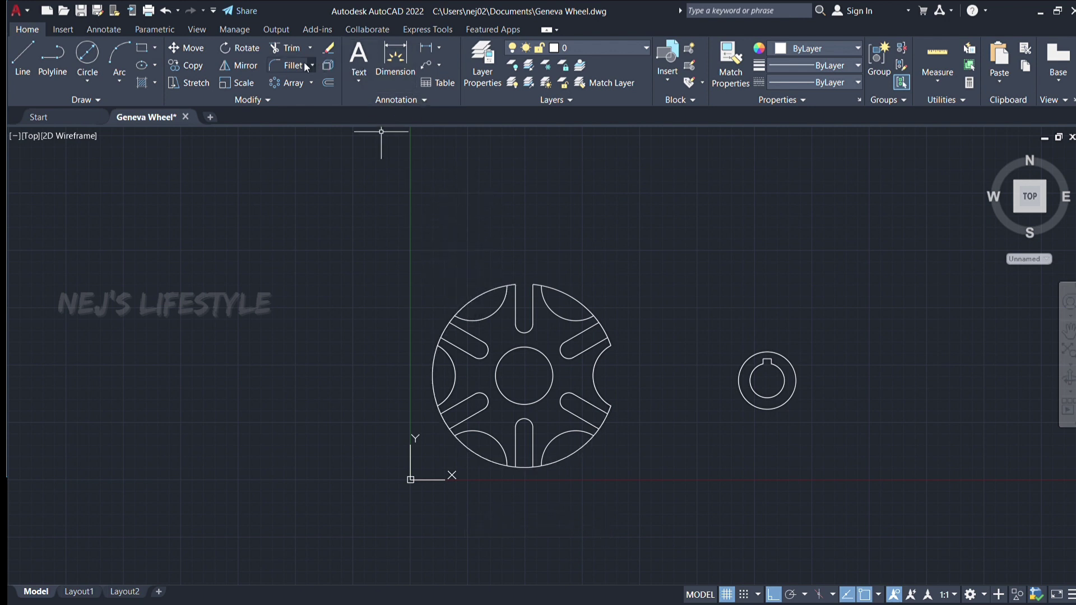
Step: Trim the leftover outer-circle arcs crossing the six slots and notches around the wheel
click(282, 50)
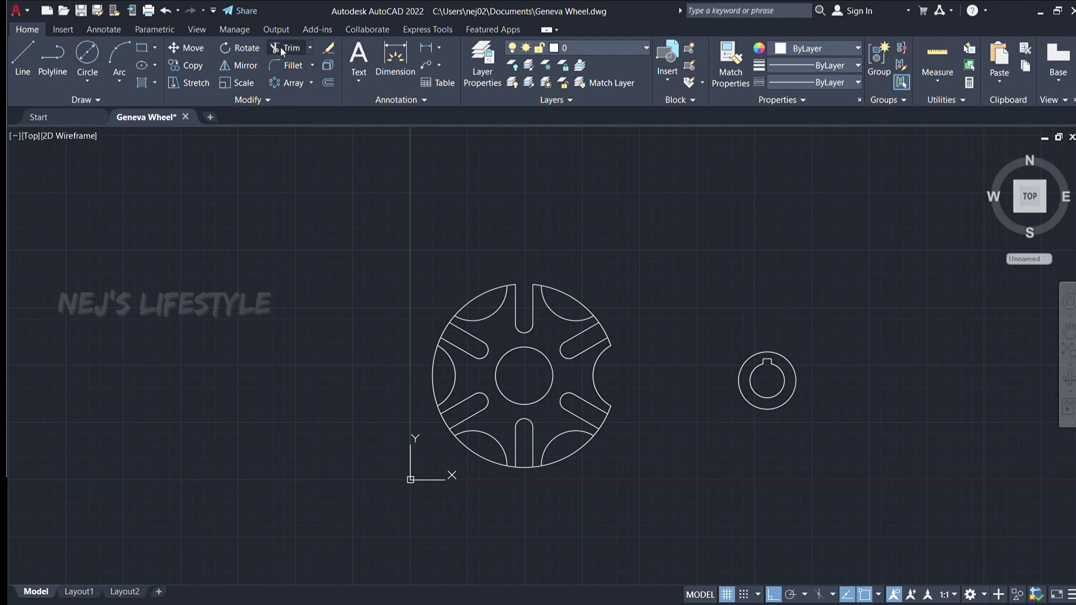
click(570, 300)
click(604, 329)
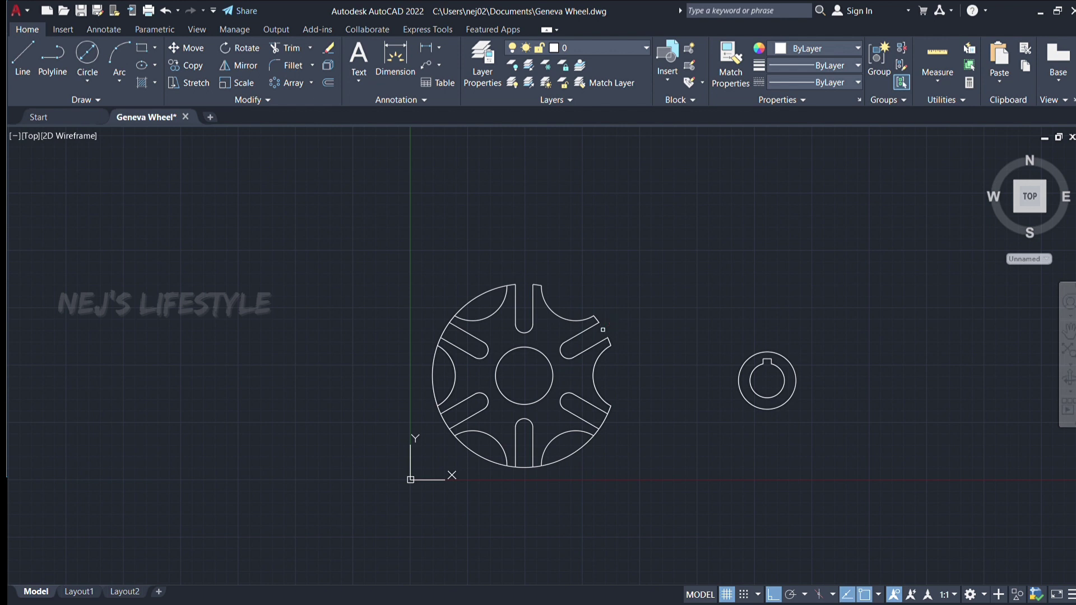
click(610, 421)
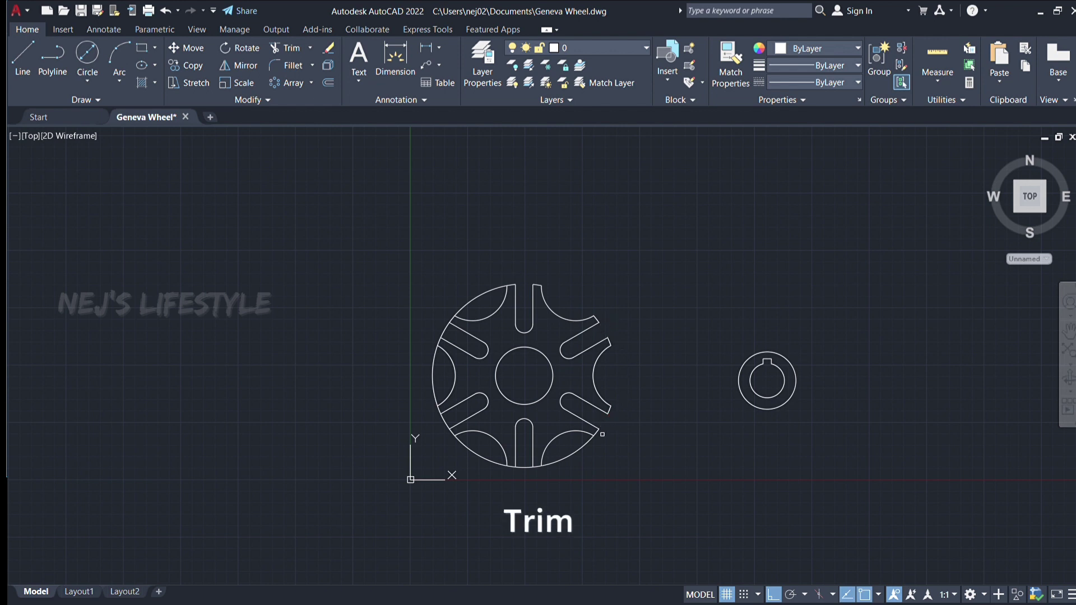
click(583, 446)
click(443, 420)
click(434, 372)
click(471, 305)
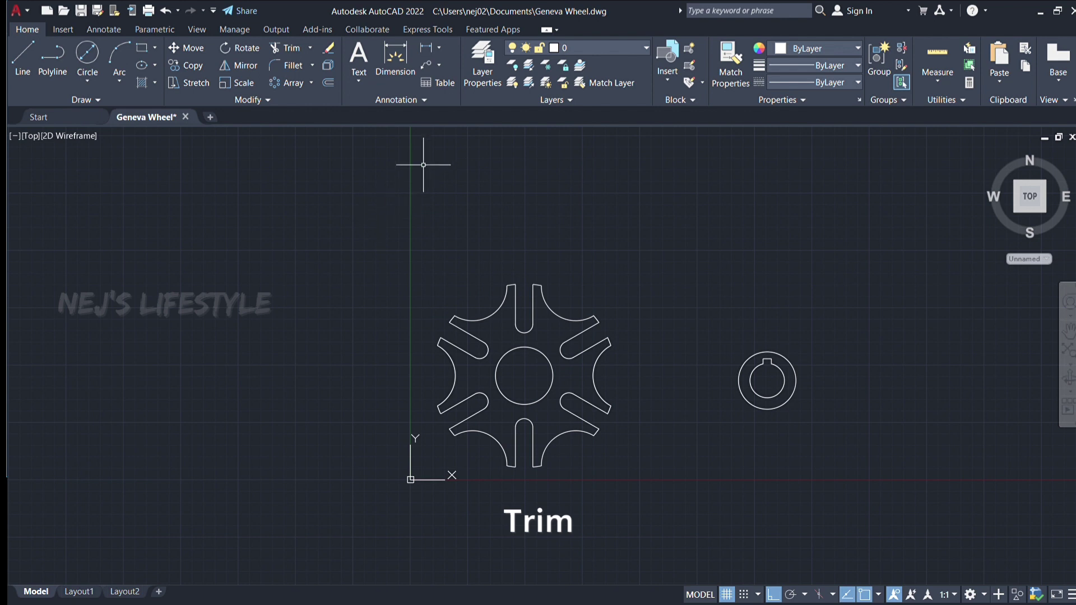
click(372, 254)
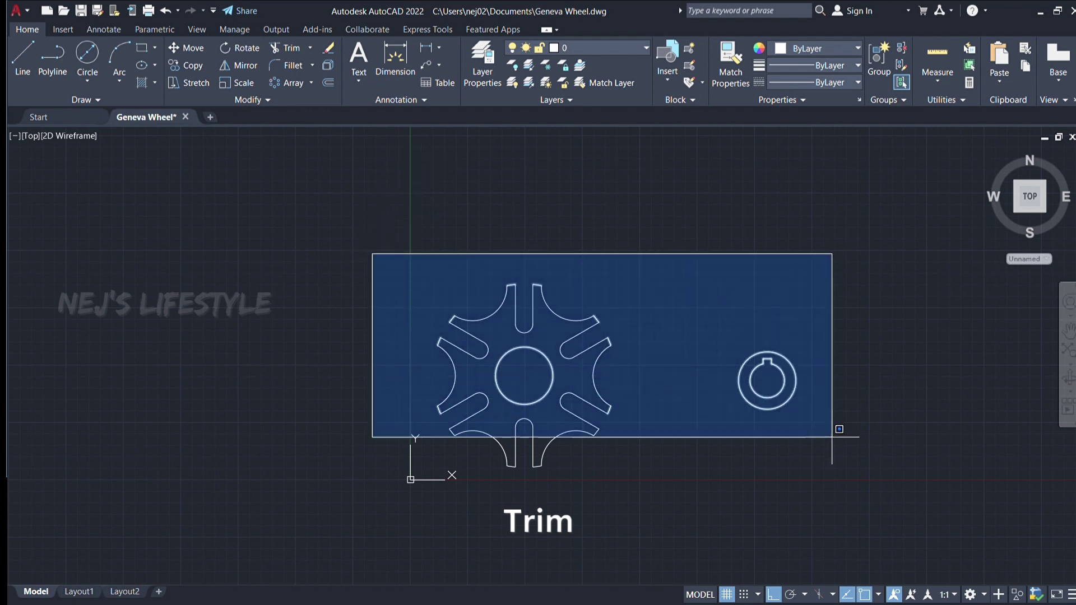
Step: Explode the window-selected wheel outline and keyed hub ring into individual lines and arcs
click(857, 498)
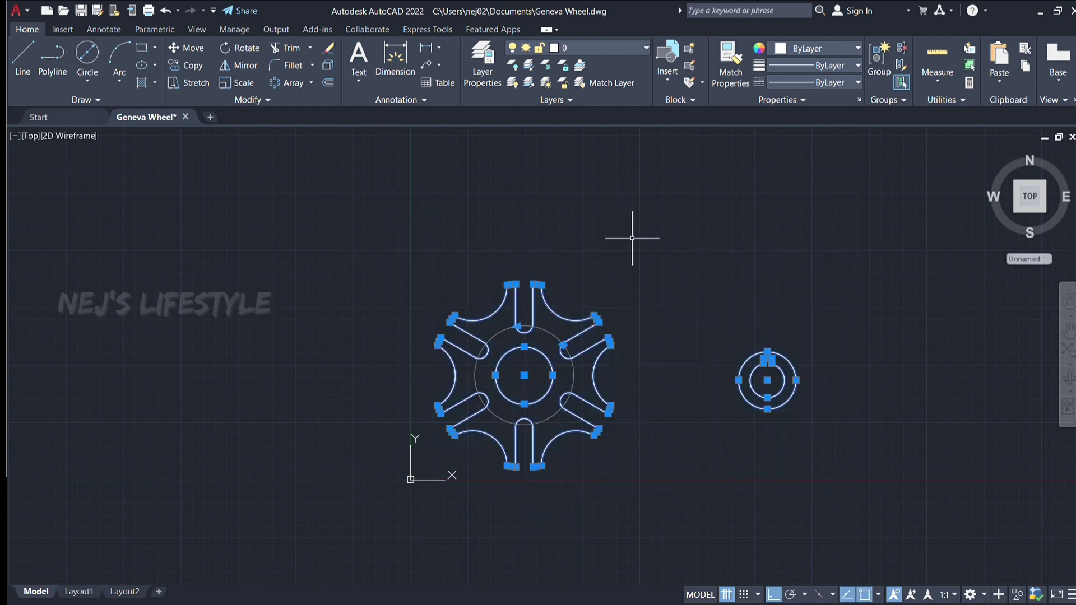
click(320, 67)
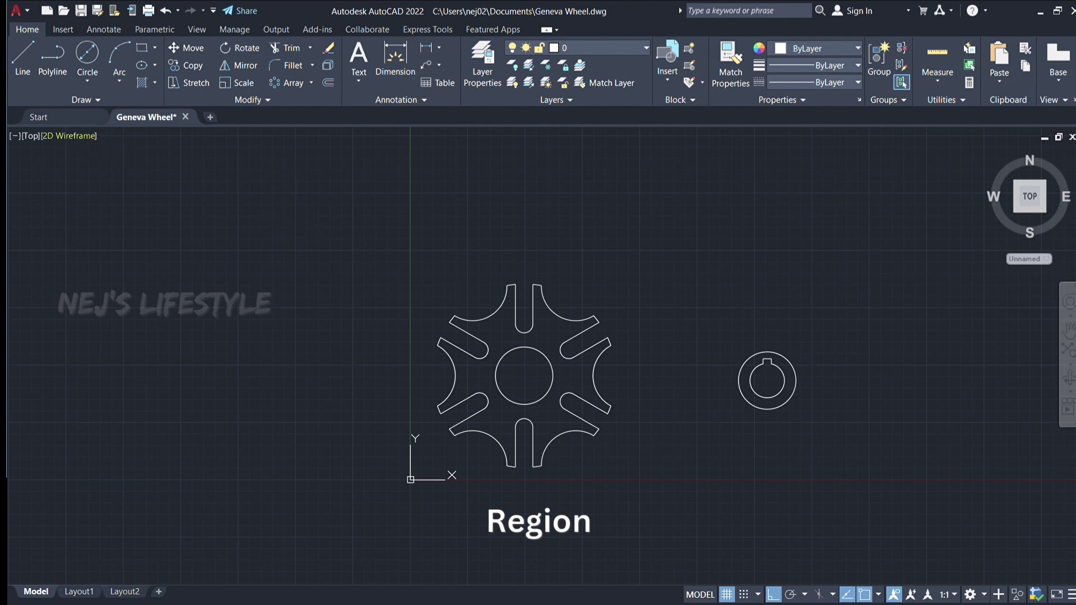
Step: Convert the wheel outline, centre hole and keyed hub outlines into regions with Region
click(93, 107)
click(374, 261)
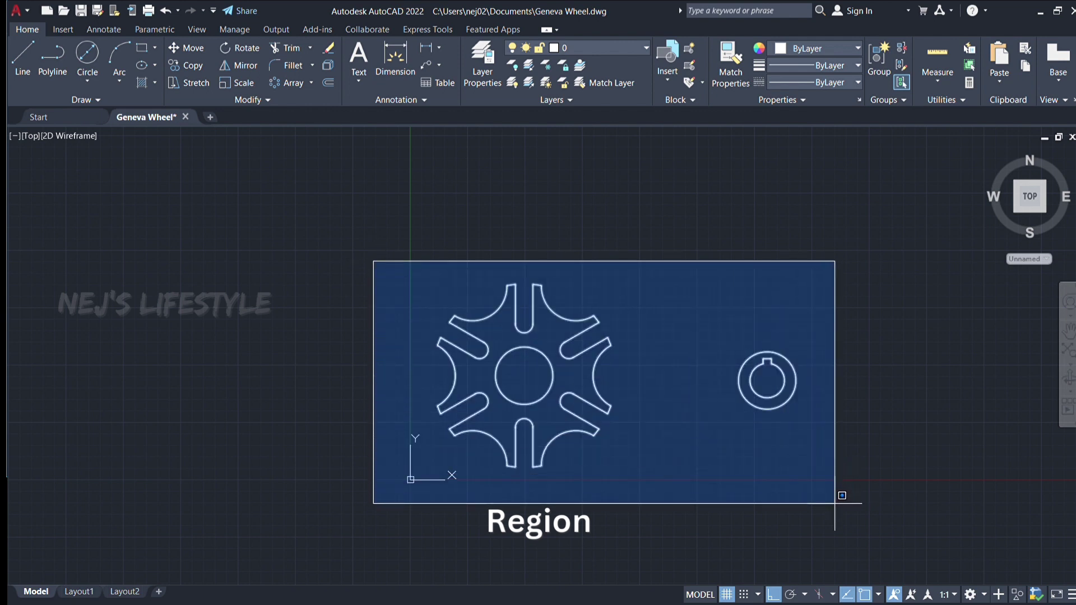
click(835, 503)
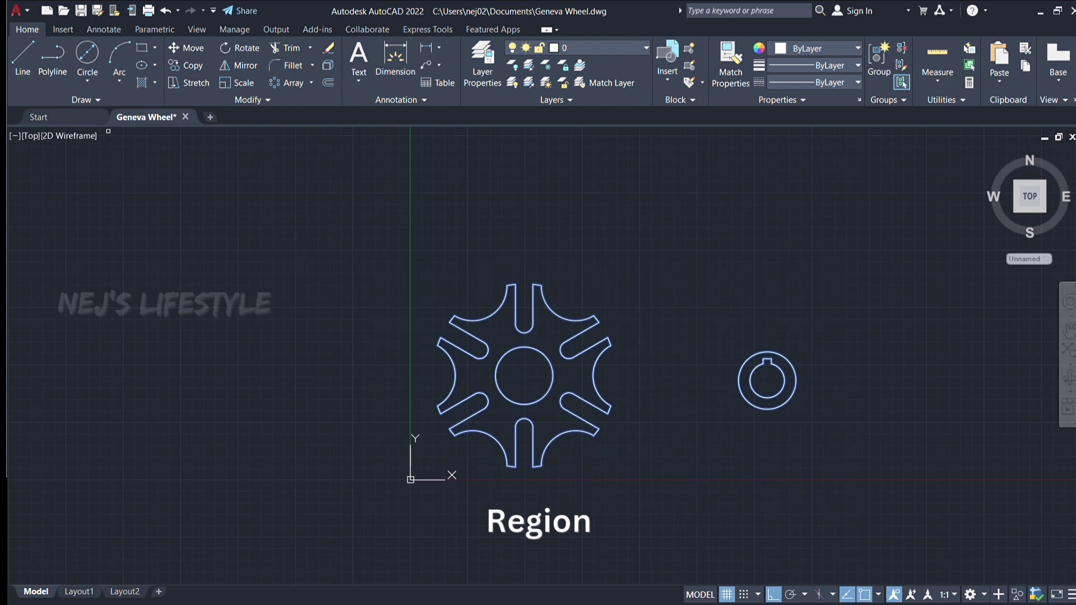
key(Return)
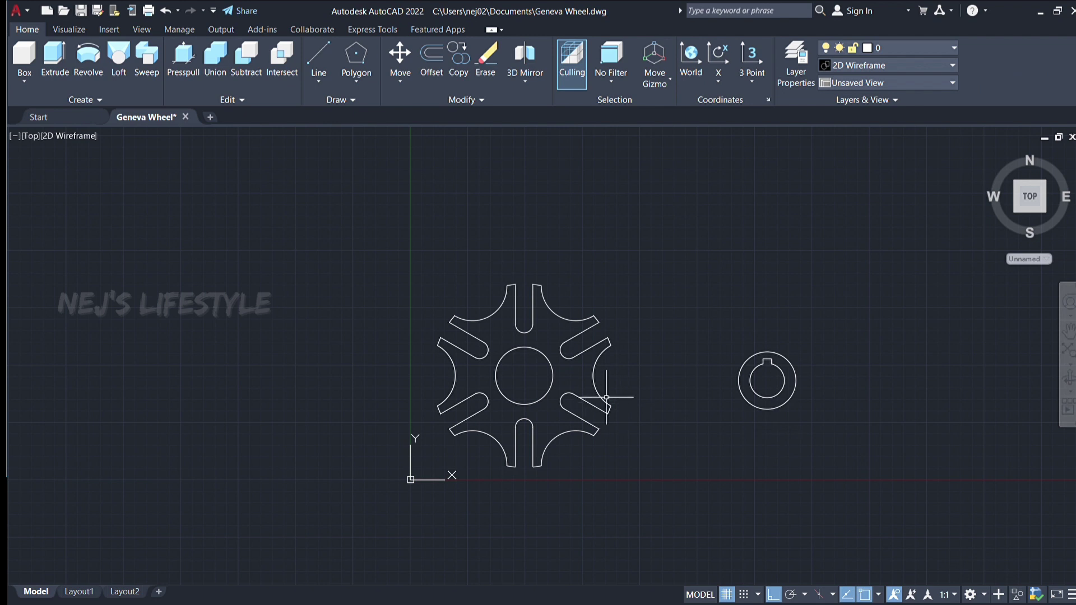
Step: View the flat regions from the SW isometric corner in Shaded with Edges style
click(1012, 215)
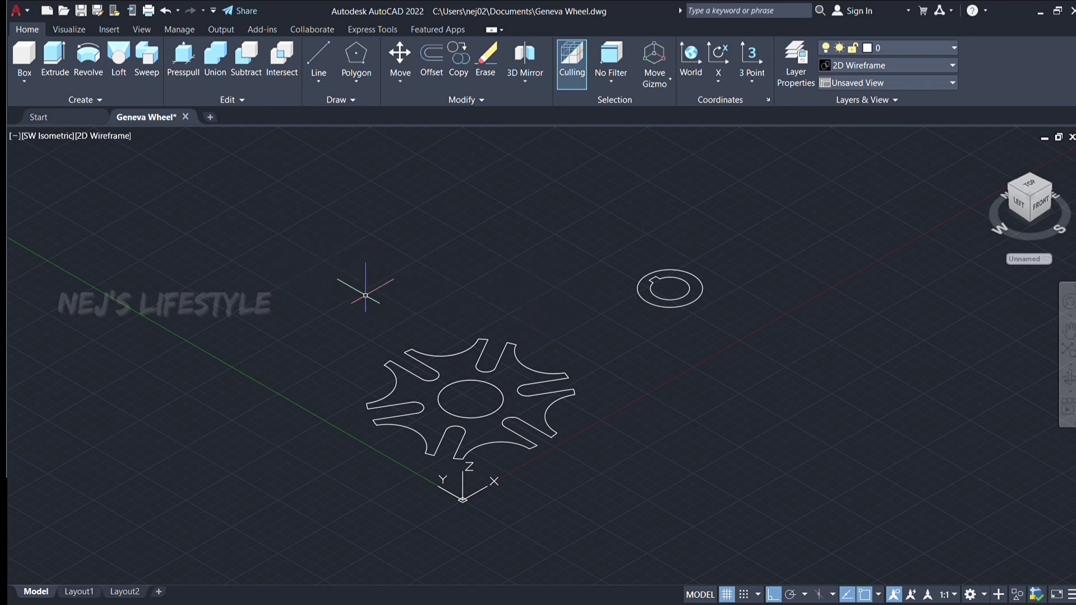
scroll(287, 437, up, 1)
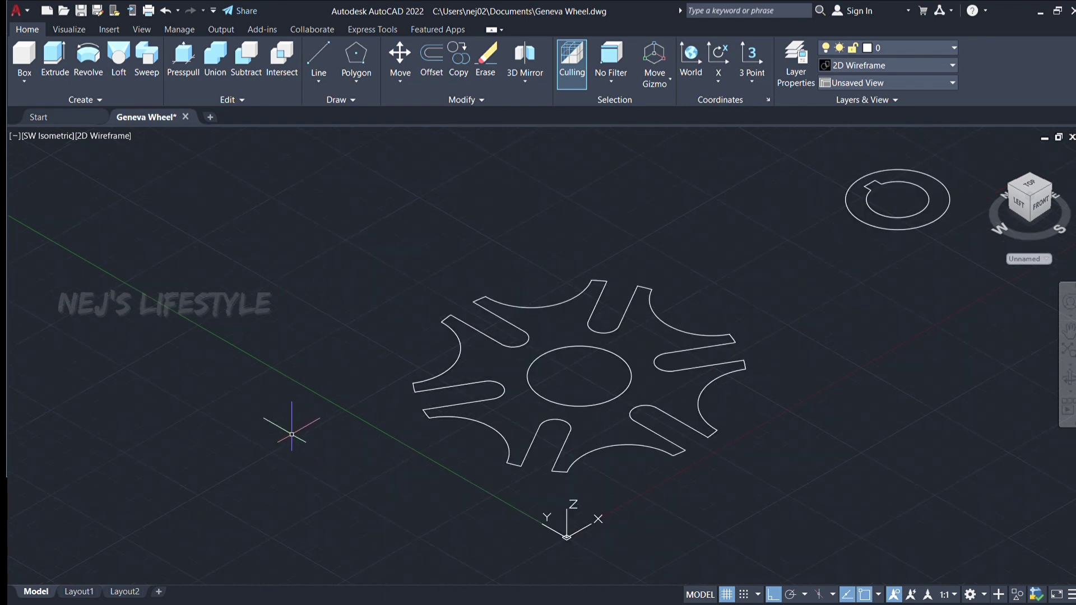
scroll(319, 413, down, 1)
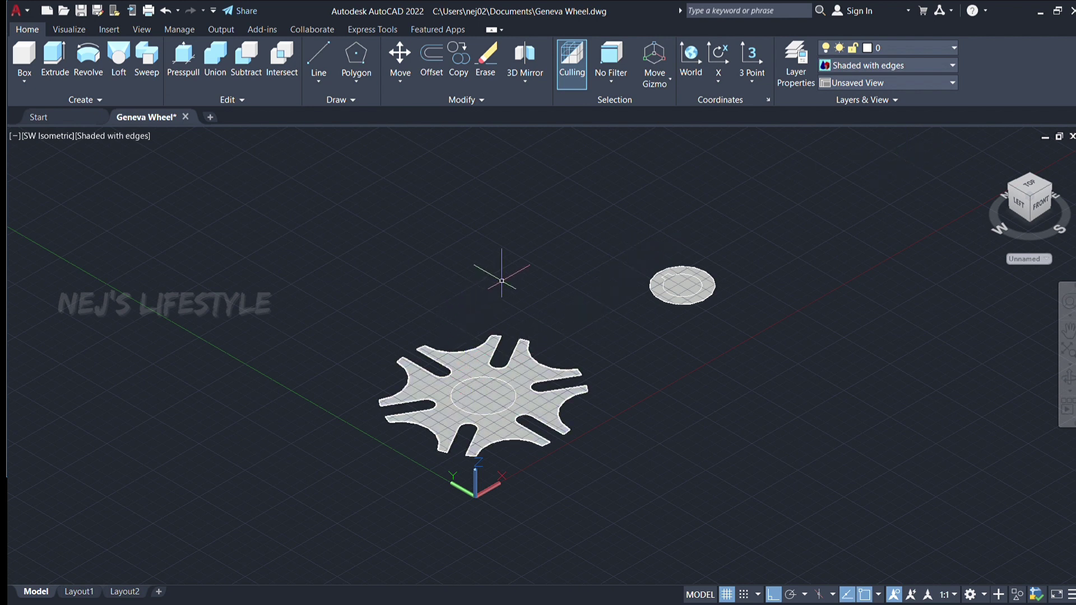
click(499, 341)
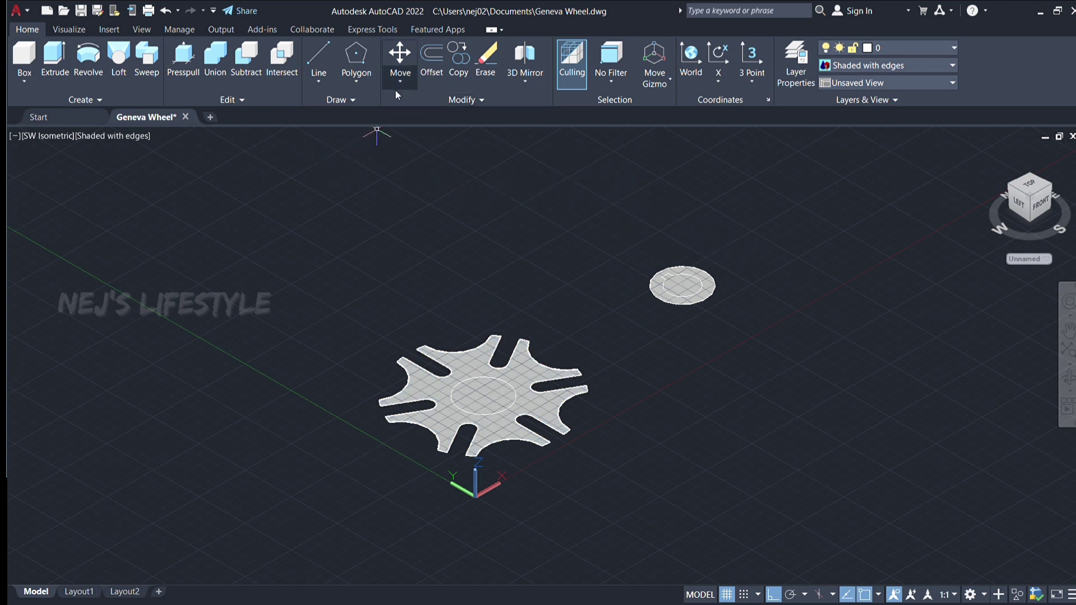
Step: Subtract the central circle region from the slotted wheel region
click(246, 56)
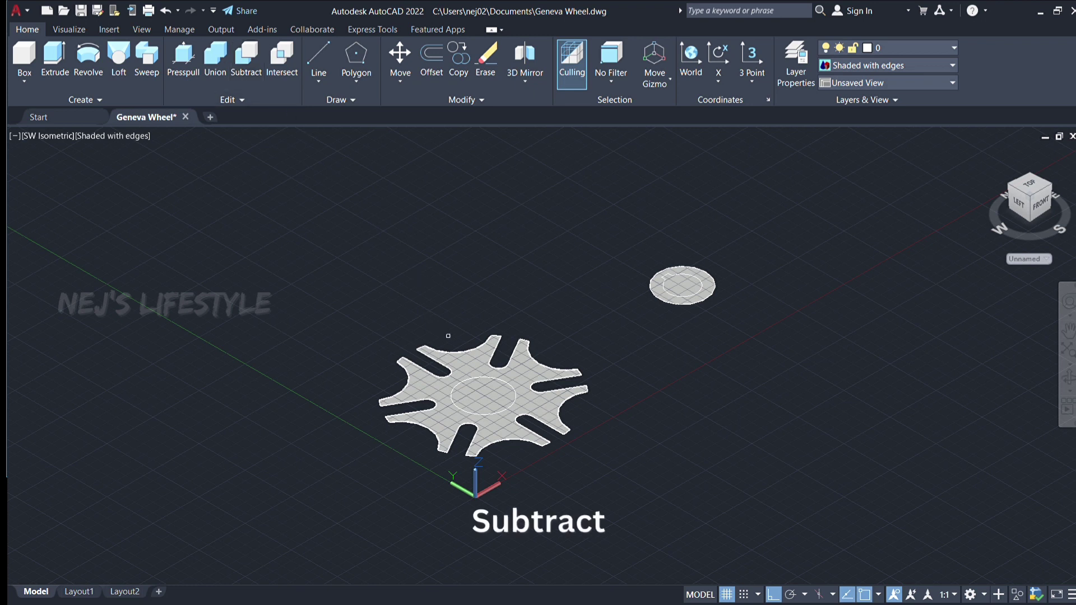
click(453, 352)
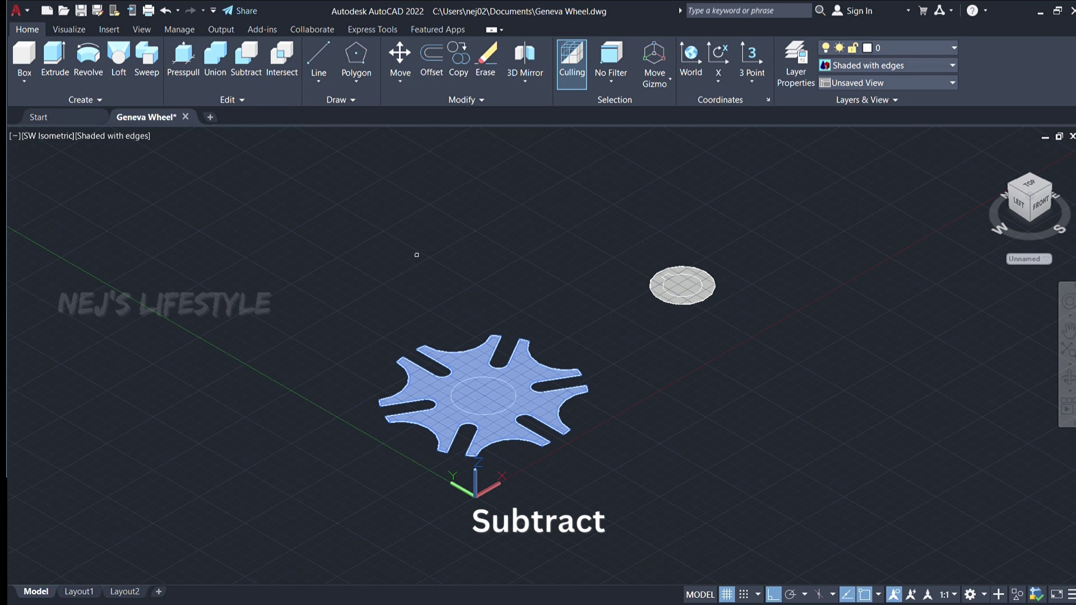
key(Return)
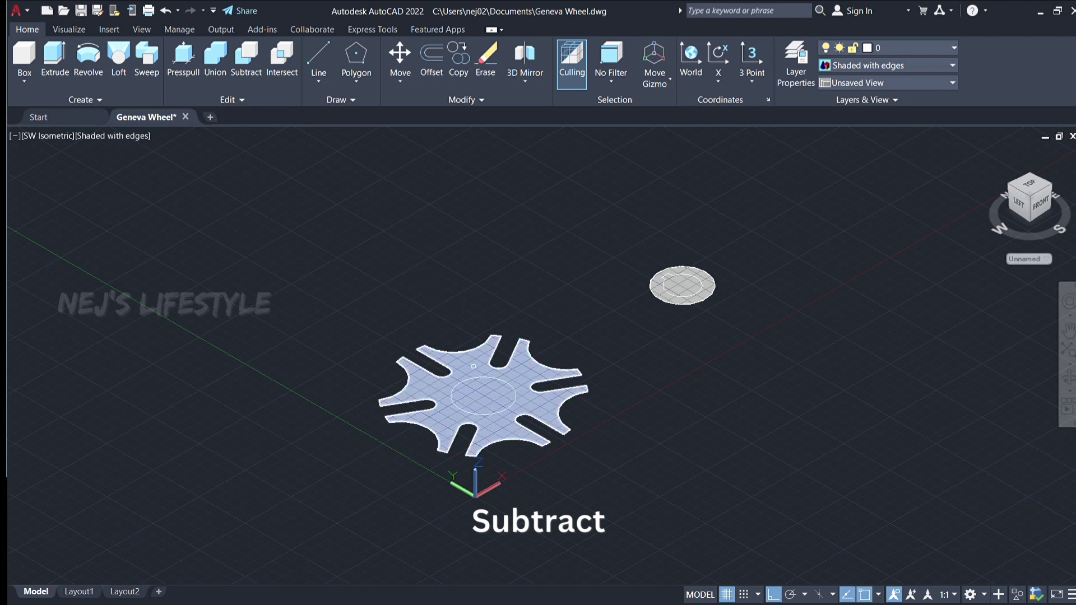
click(474, 379)
click(473, 379)
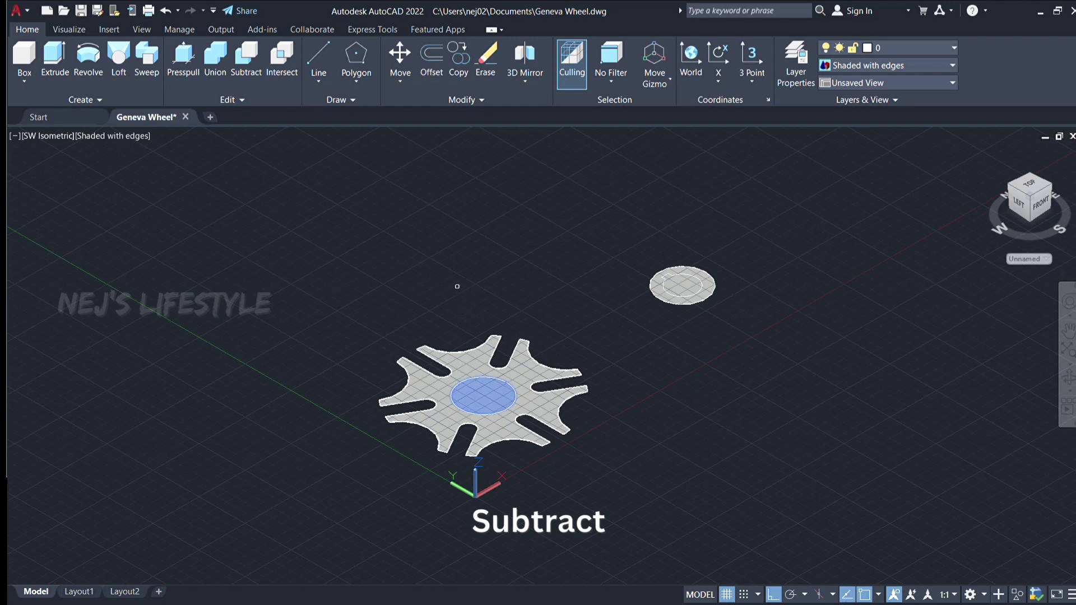
key(Return)
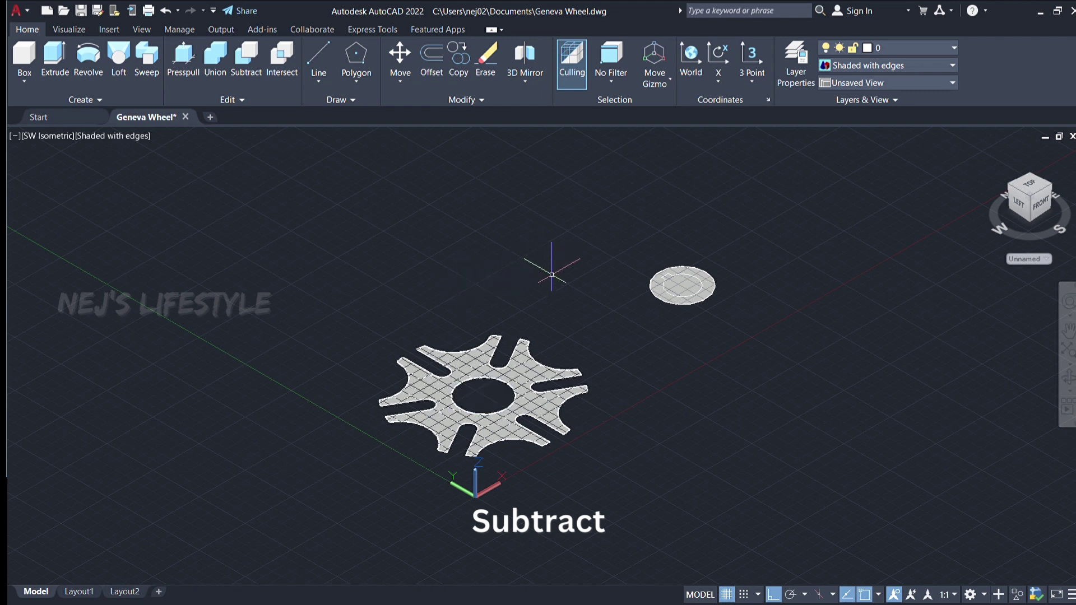
Step: Subtract the keyed inner circle from the small disc, leaving a keyed ring
scroll(712, 253, up, 2)
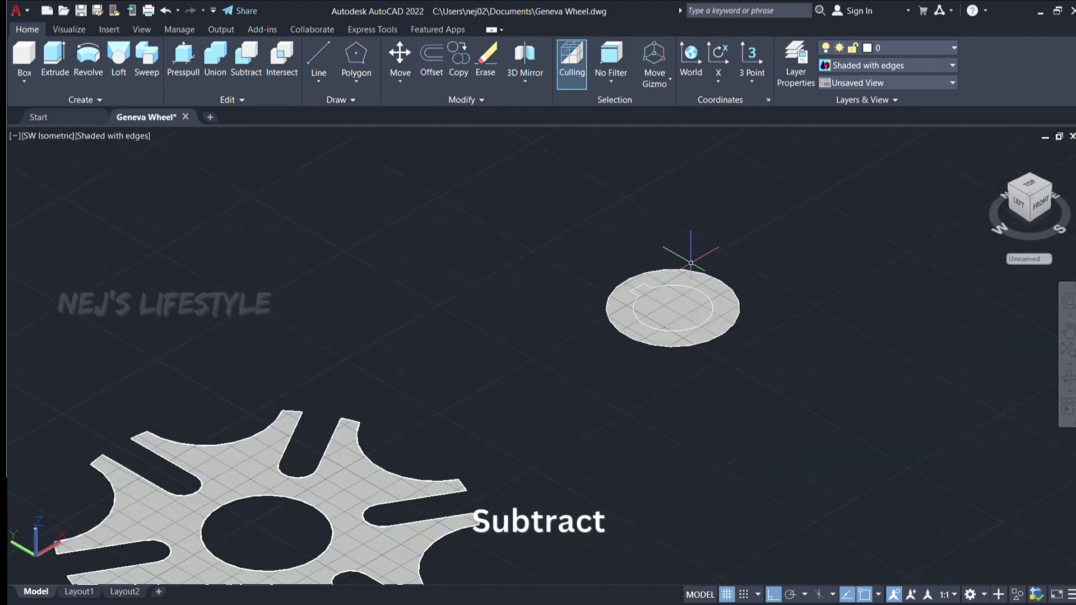
scroll(707, 256, up, 3)
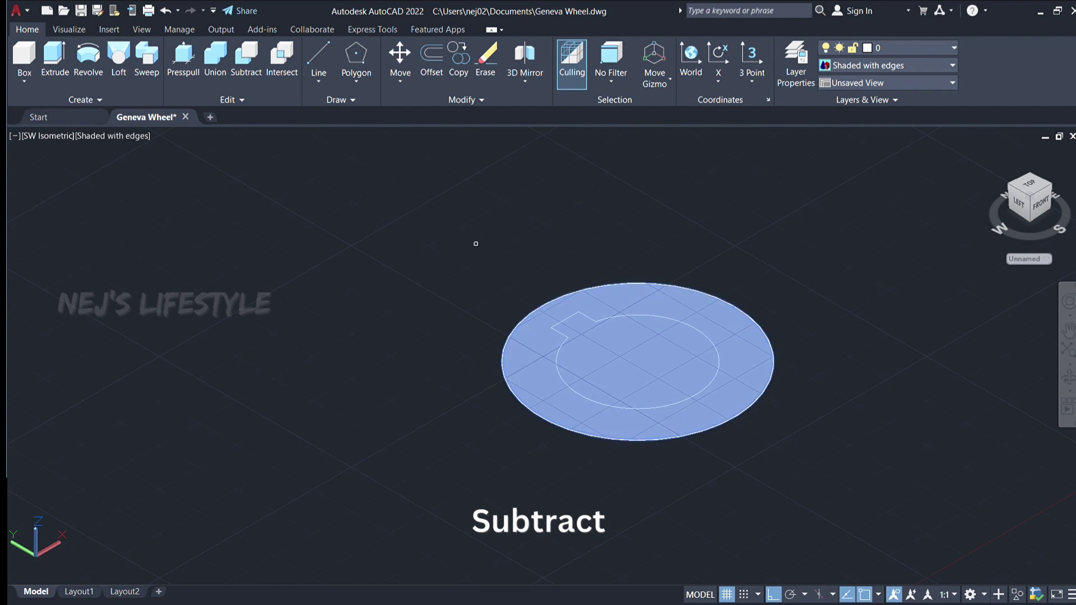
key(Return)
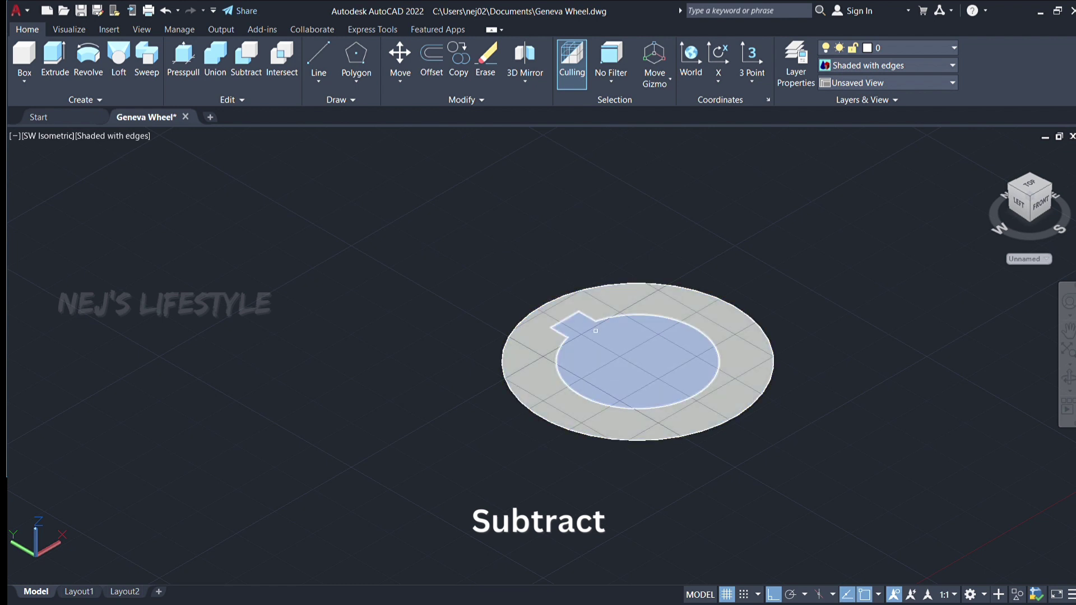
click(595, 331)
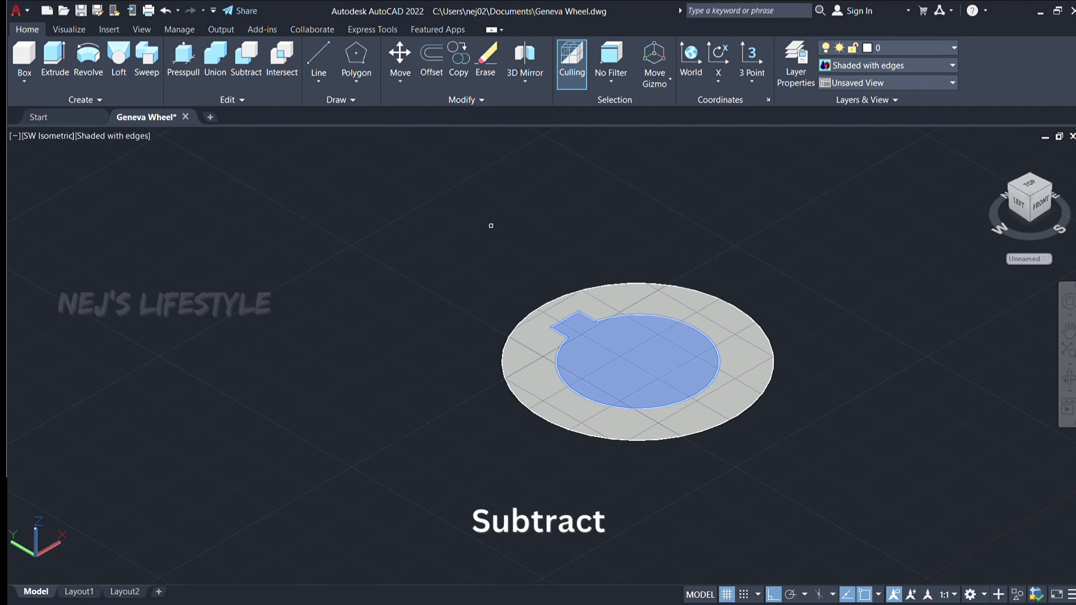
key(Return)
scroll(510, 207, down, 4)
scroll(507, 212, down, 2)
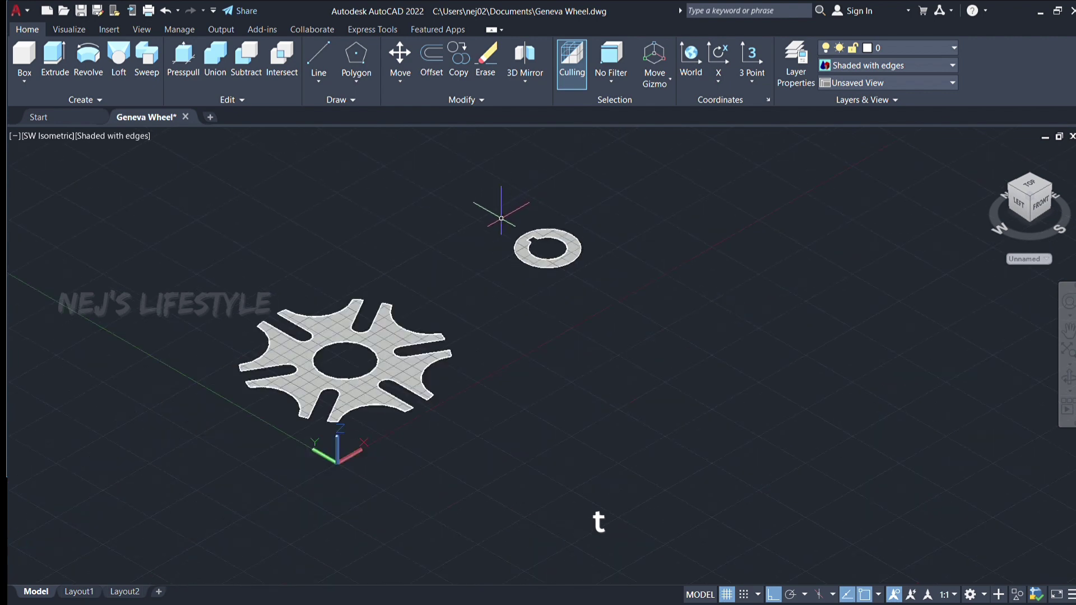
scroll(171, 328, down, 1)
scroll(168, 328, up, 3)
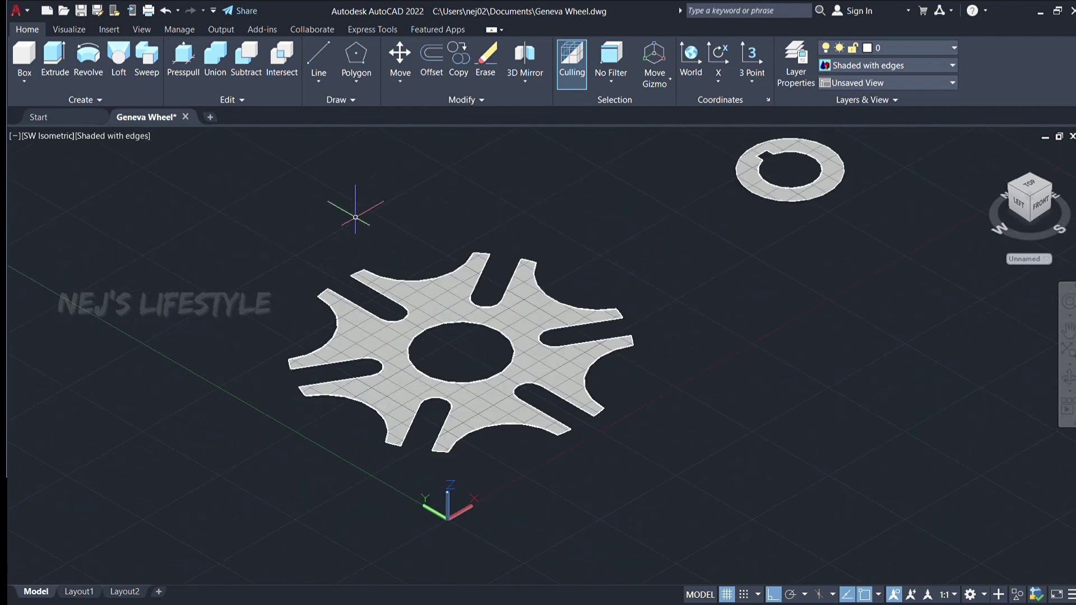
Step: Extrude the slotted wheel region into a solid and switch to the Top view
click(47, 62)
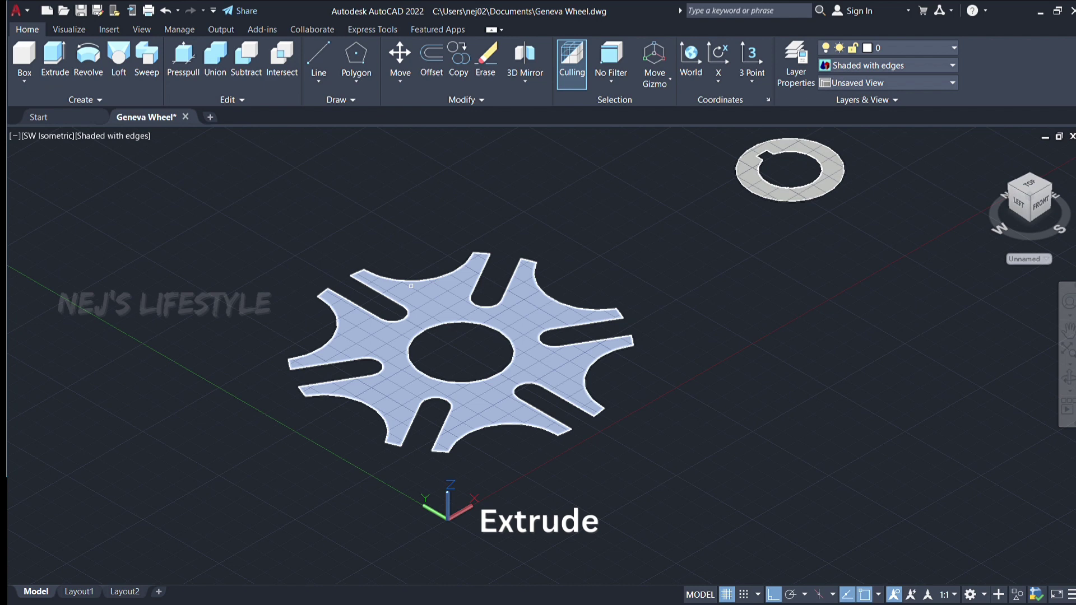
click(411, 286)
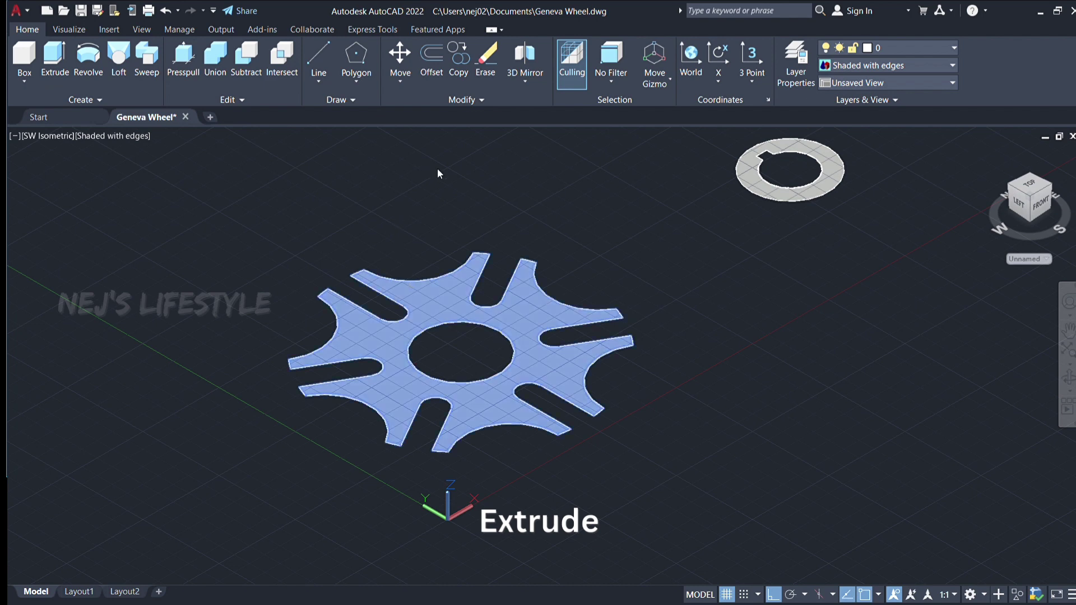
key(Return)
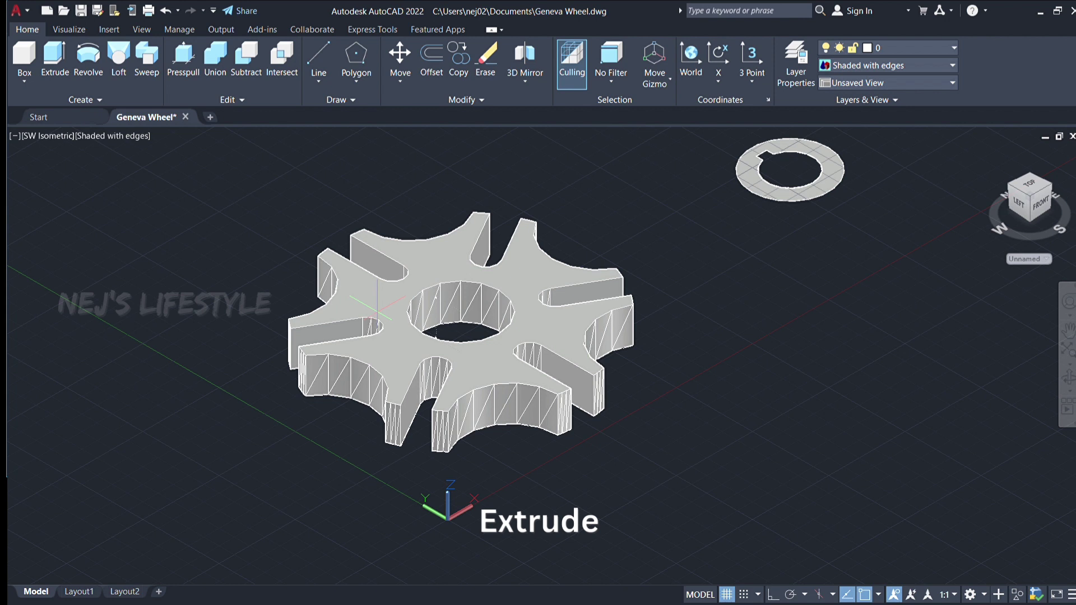
key(F8)
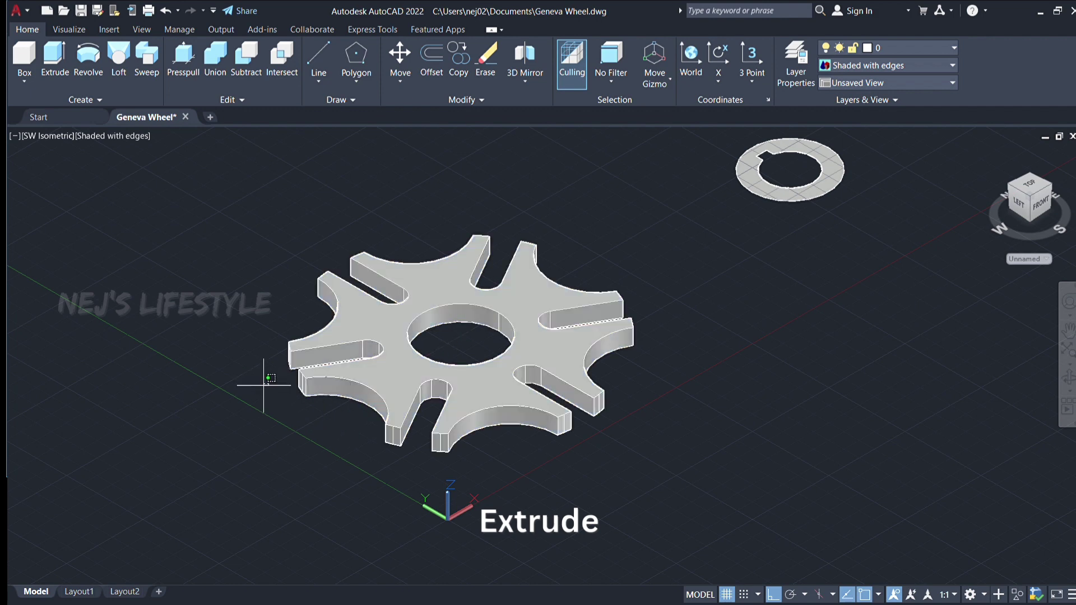
scroll(335, 432, up, 2)
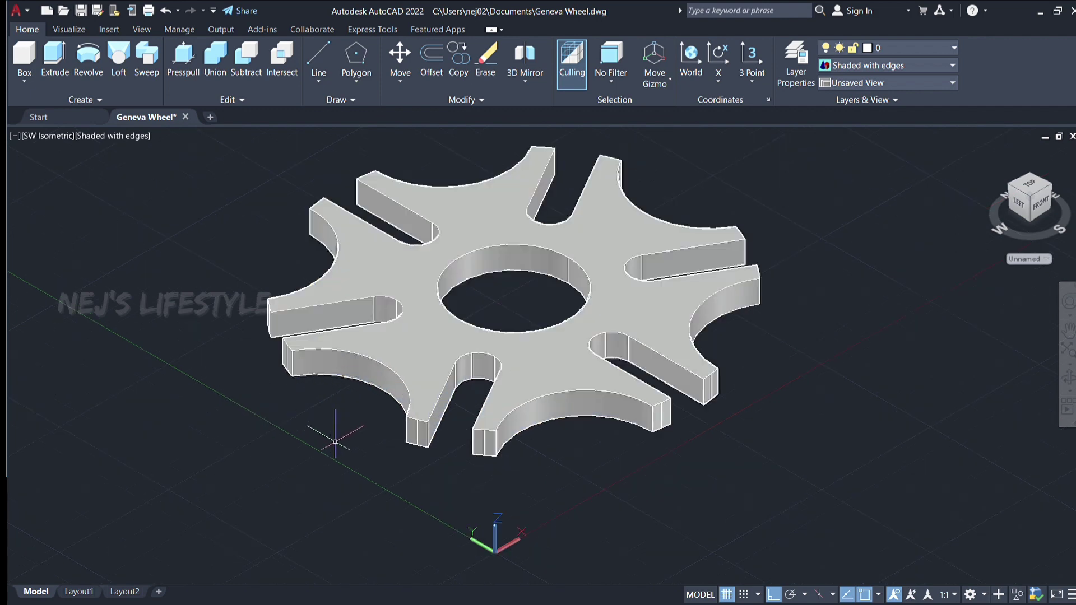
scroll(330, 433, up, 2)
scroll(337, 436, down, 5)
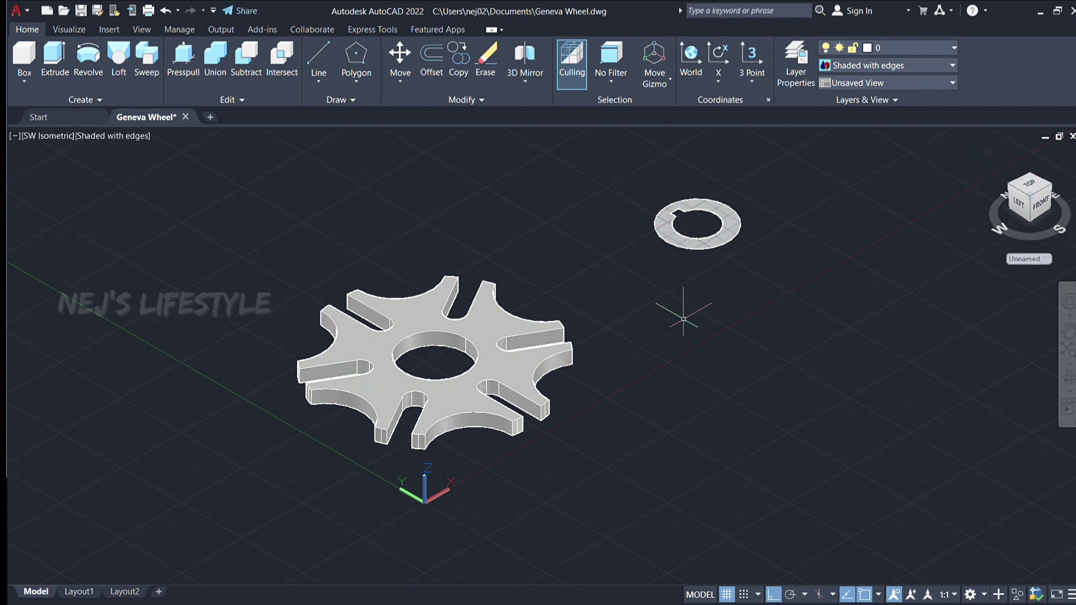
click(1037, 192)
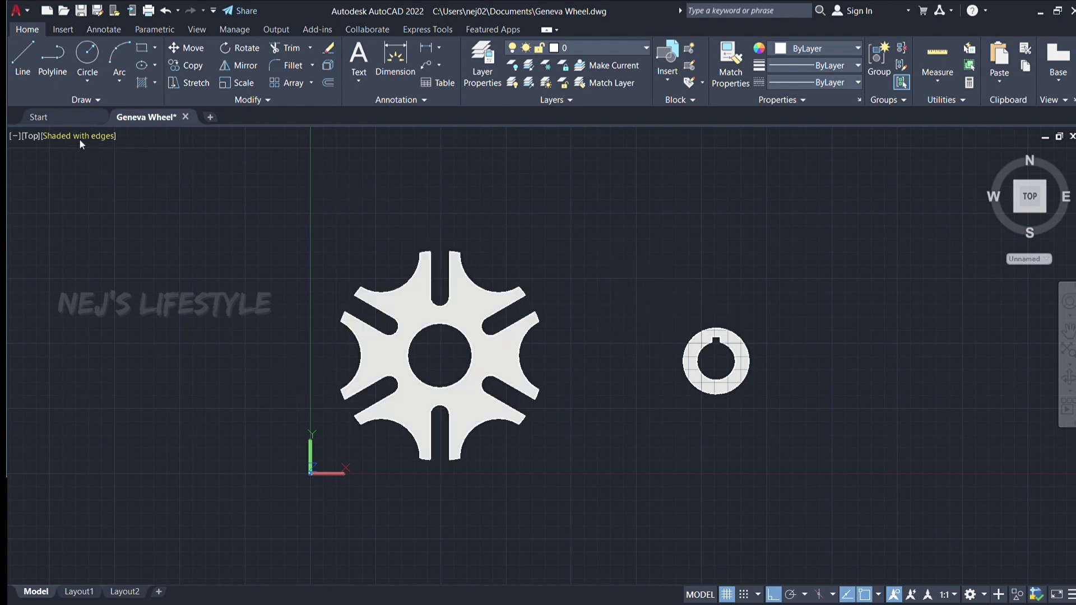
Step: In 2D Wireframe, move the keyed ring from its centre to the wheel centre, then return to SW isometric
click(130, 182)
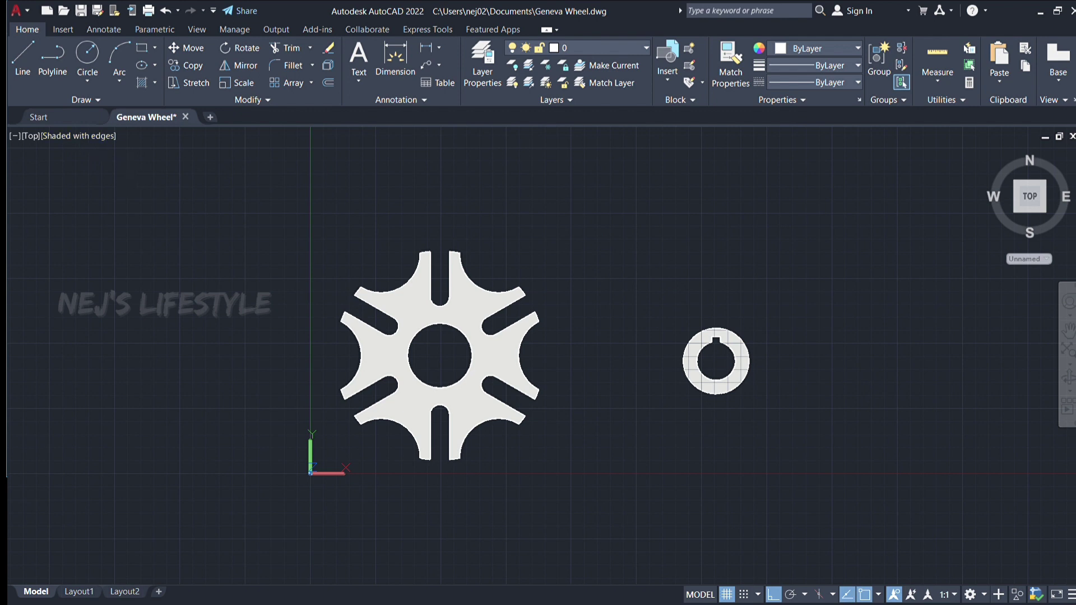
click(651, 302)
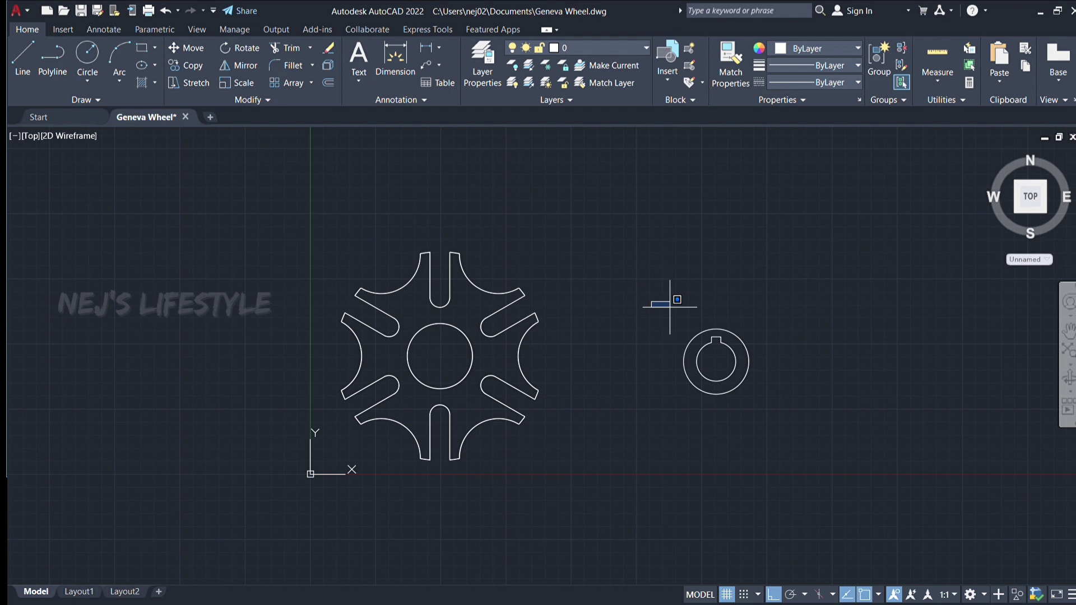
click(770, 406)
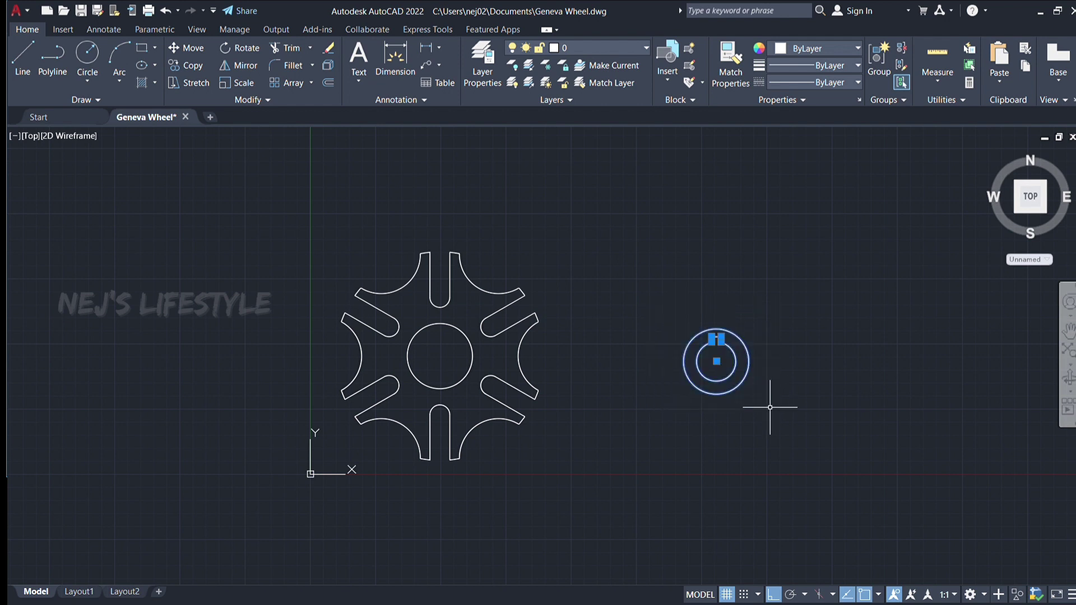
click(717, 361)
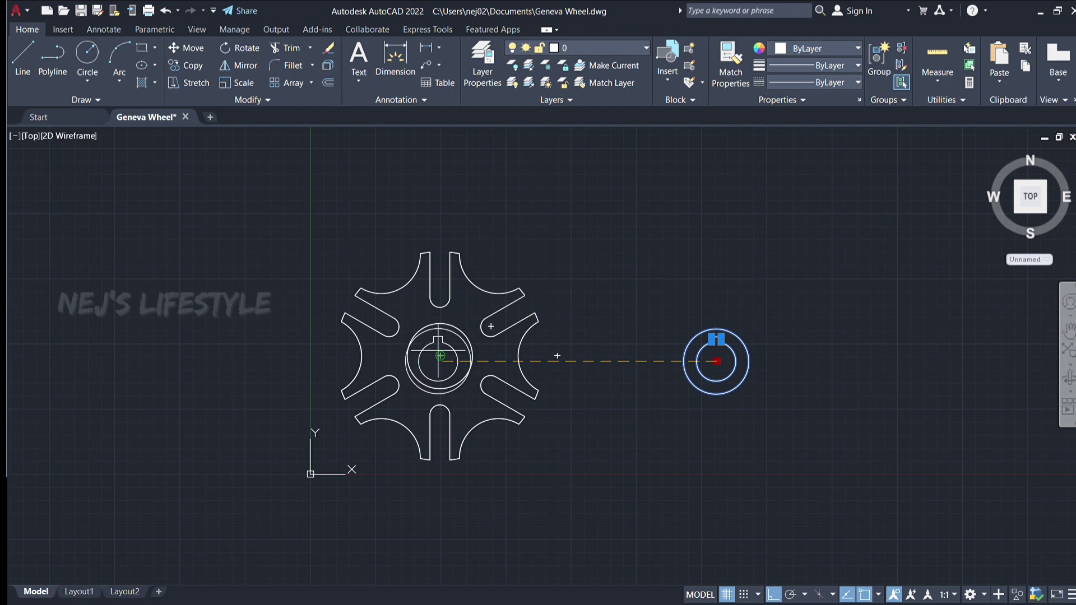
click(441, 355)
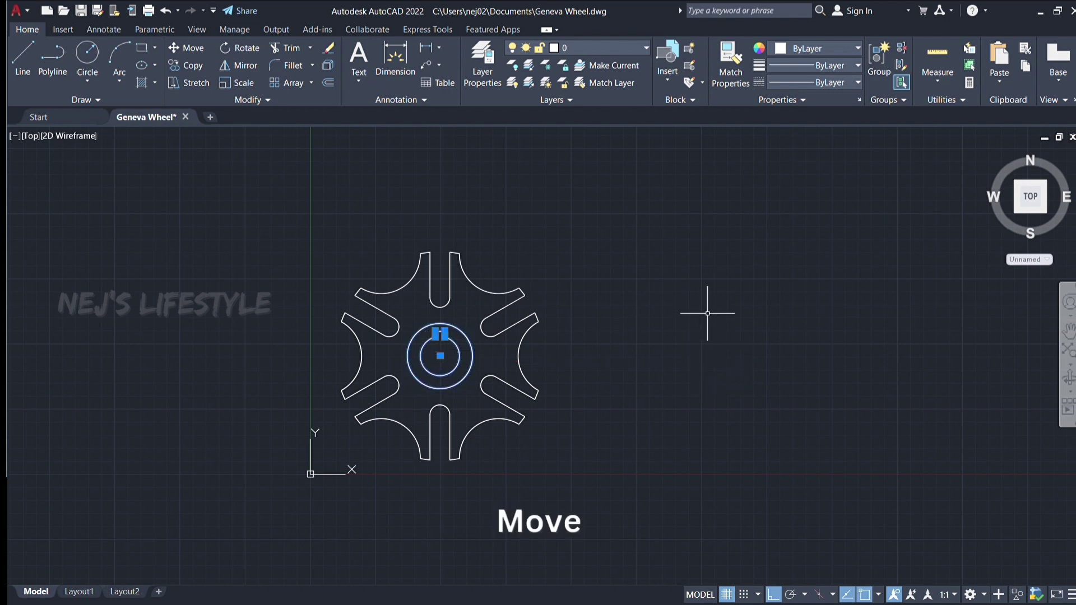
key(Escape)
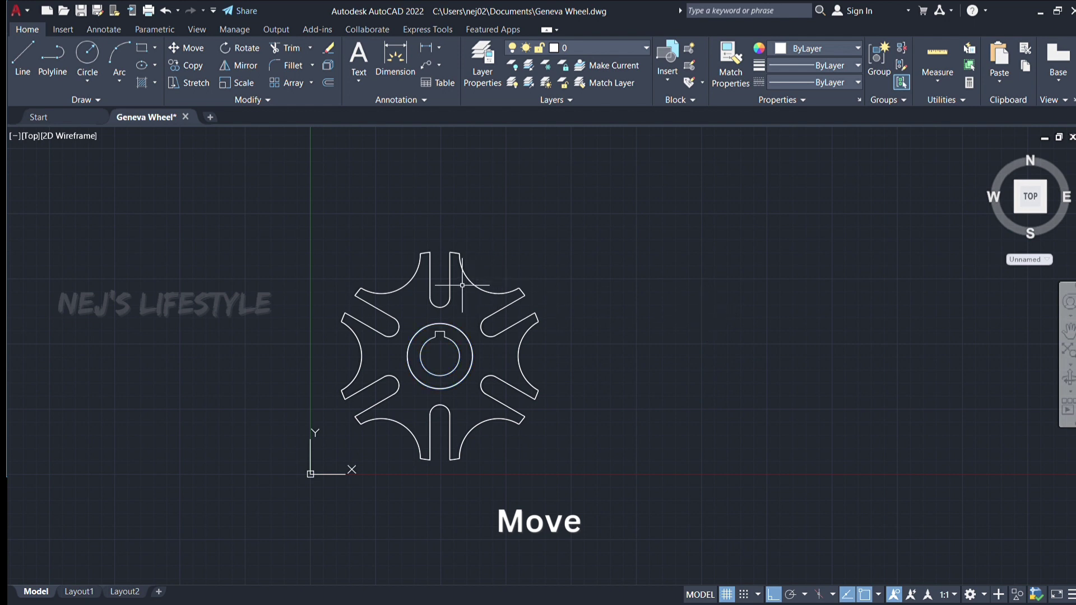
mouse_move(1027, 198)
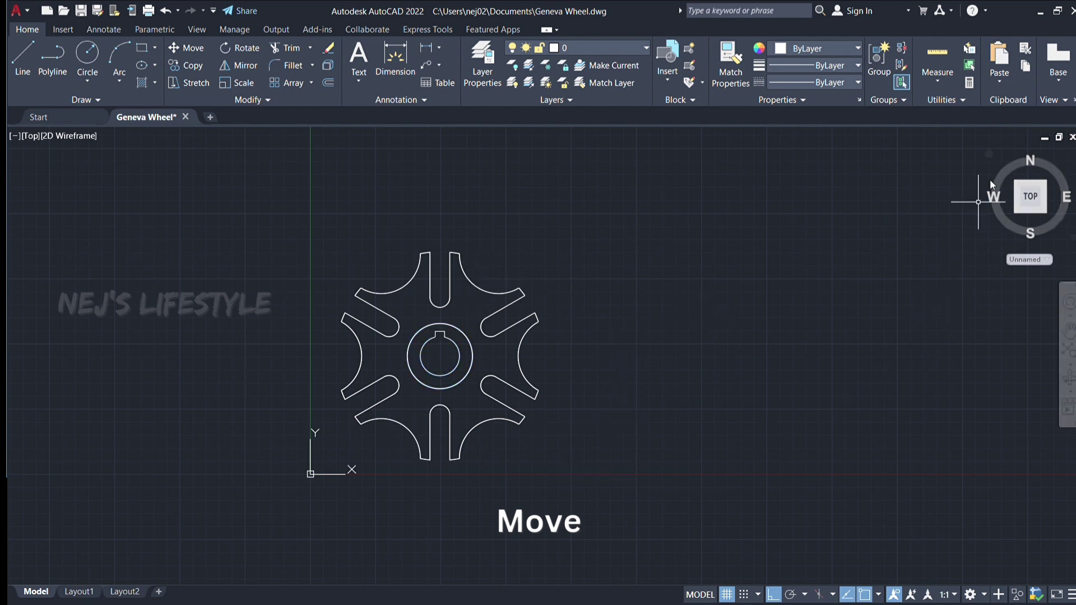
click(1015, 212)
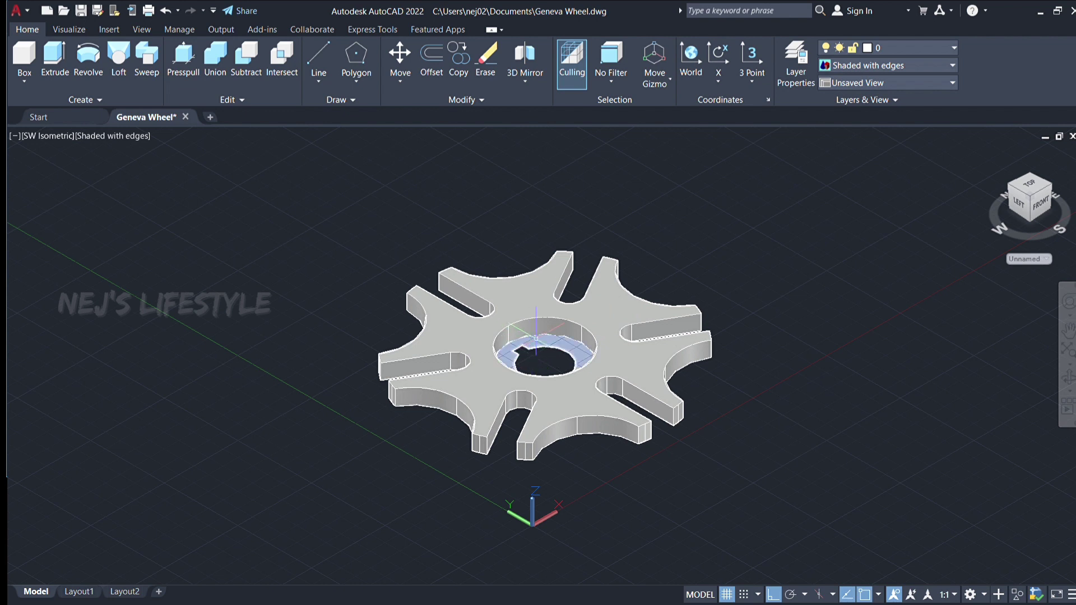
Step: Extrude the keyed ring at the wheel centre into a short hub
ctrl+click(535, 338)
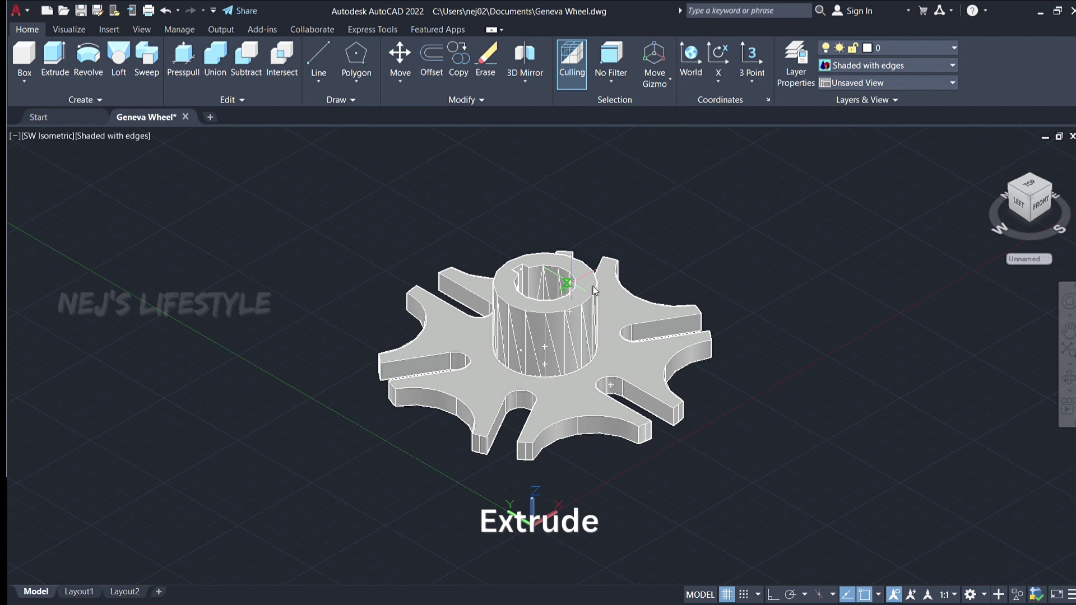
key(ctrl+z)
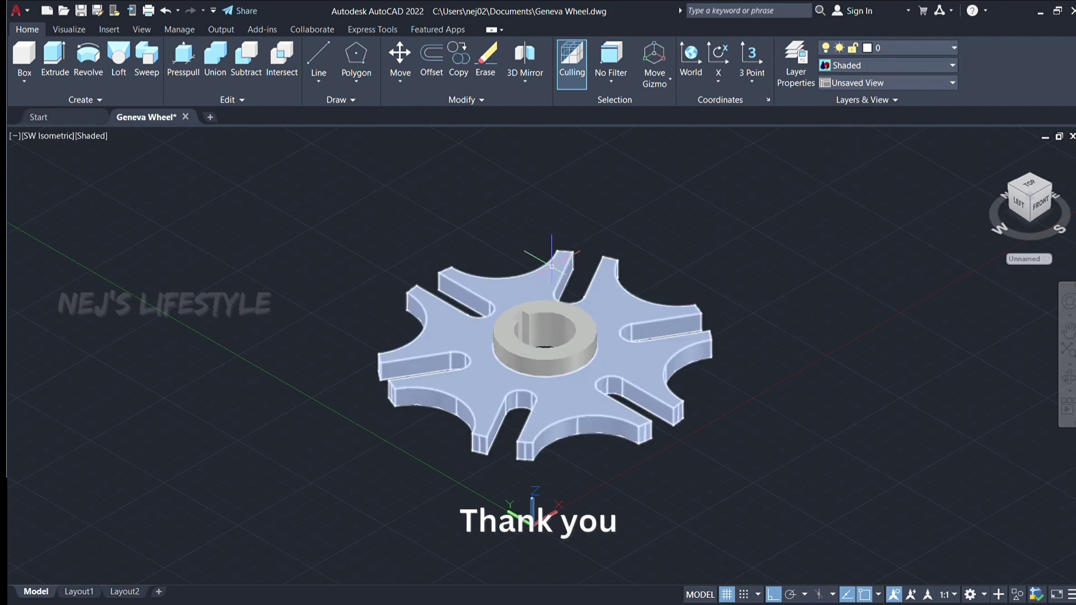
Step: Zoom in on the shaded Geneva wheel to show the hub's keyed bore
scroll(548, 331, up, 2)
scroll(547, 331, up, 2)
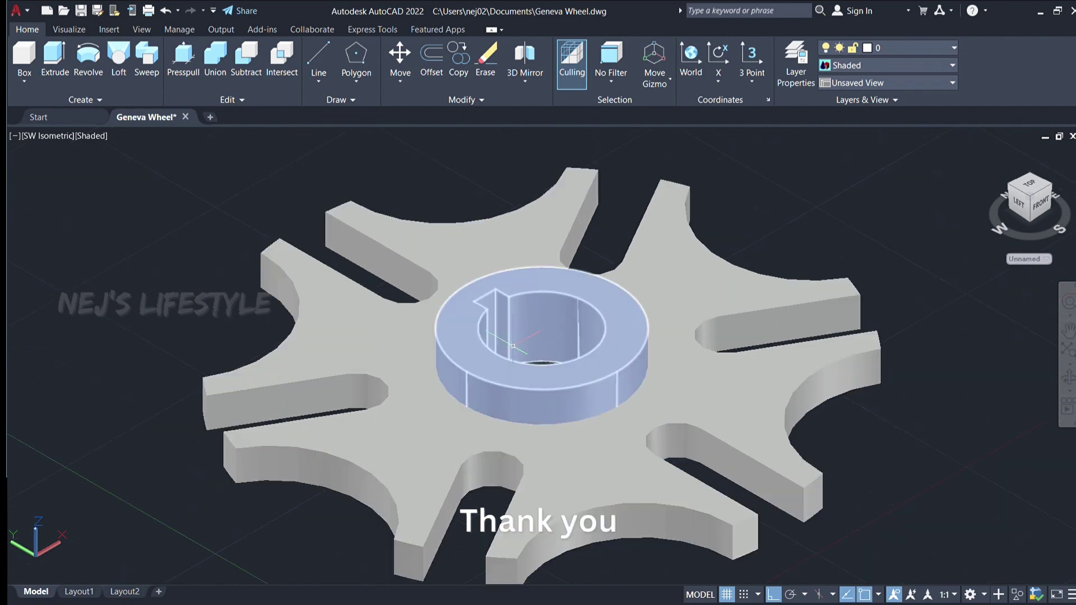